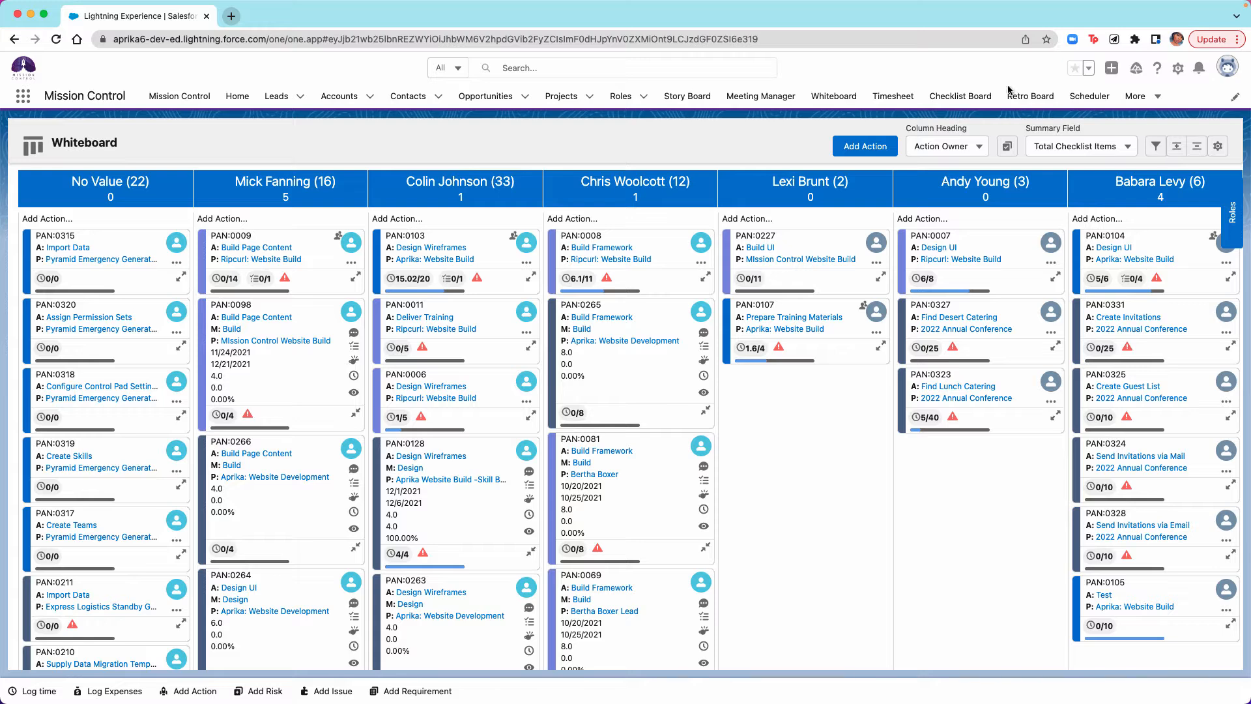
# Open the whiteboard of the Ripcurl: Website Build project and view its filter options without applying any change.
pyautogui.click(561, 101)
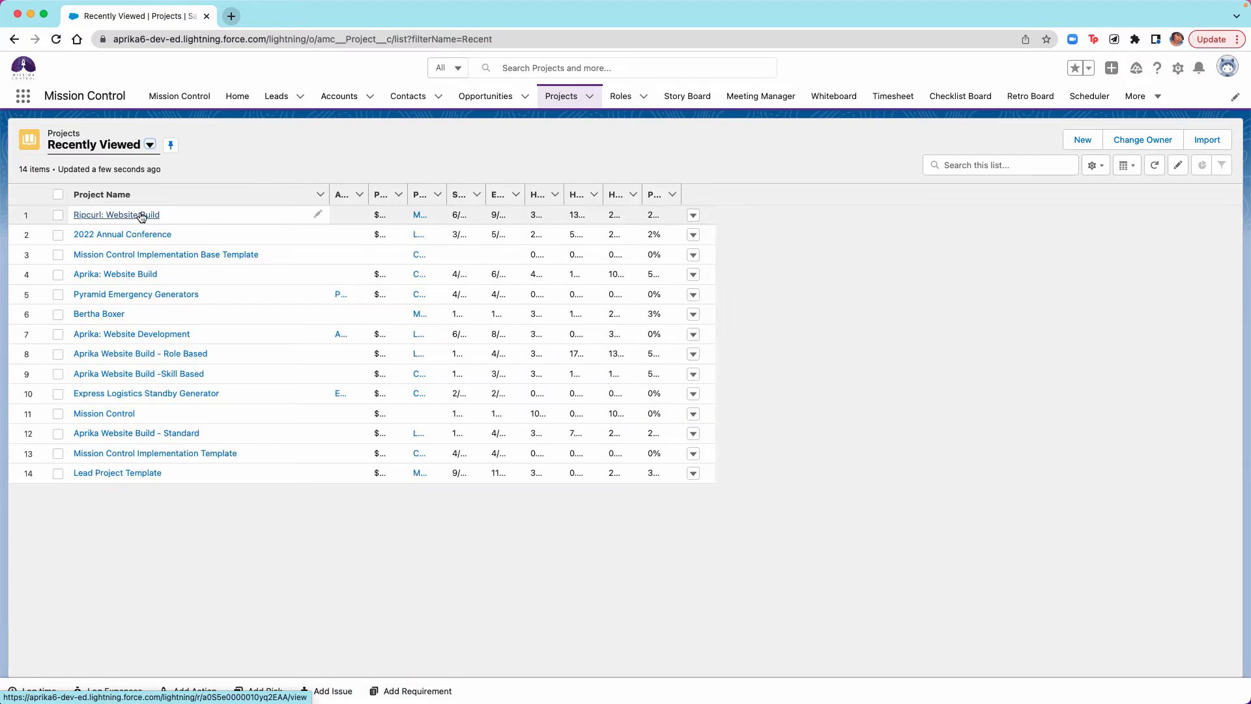
pyautogui.click(139, 215)
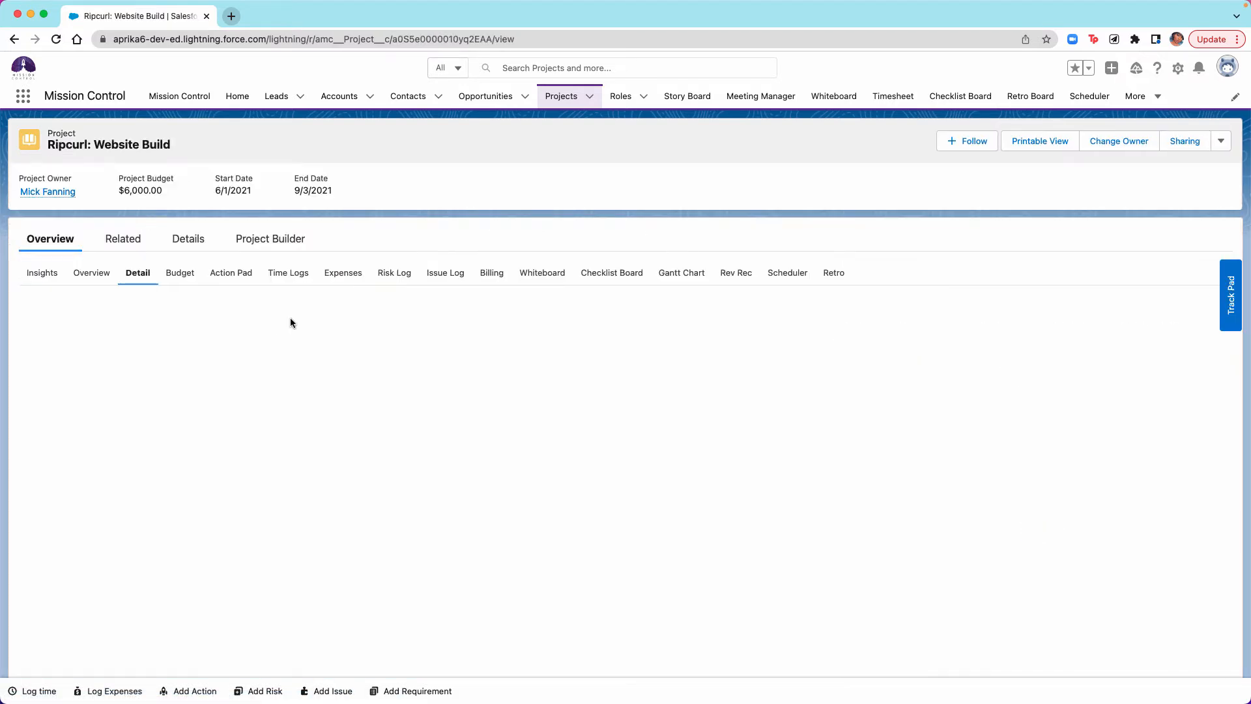
pyautogui.click(522, 264)
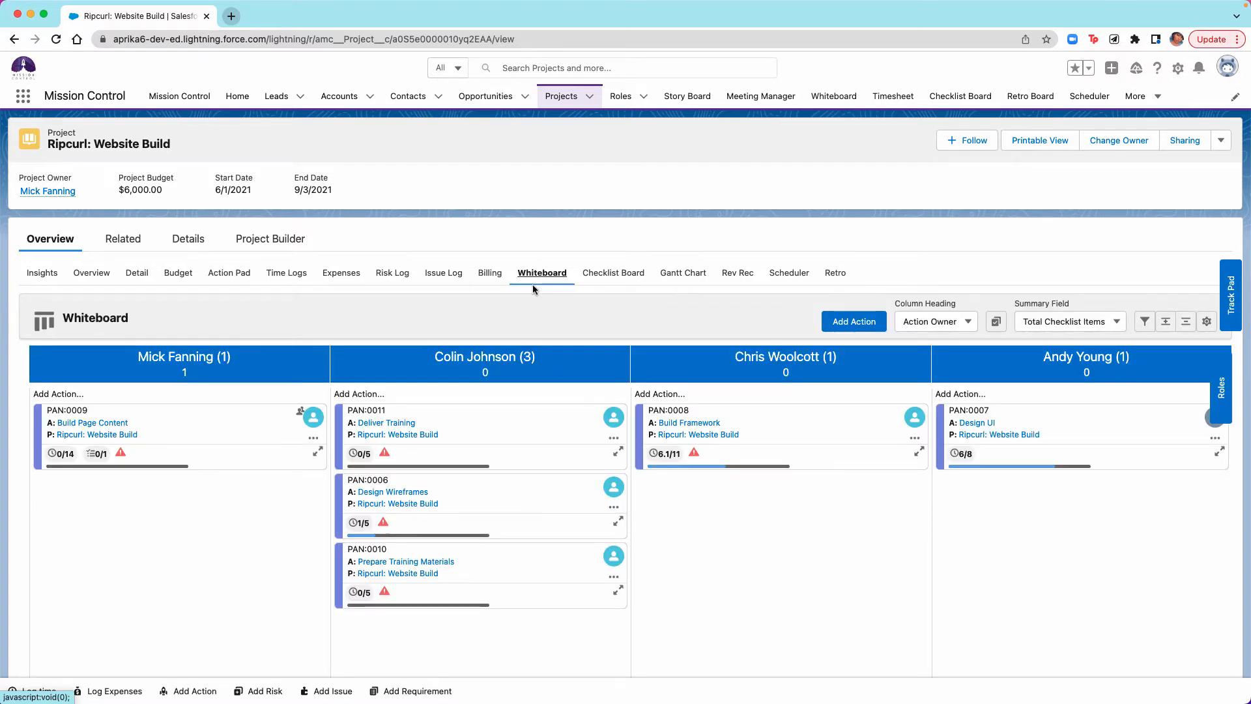
pyautogui.click(1144, 322)
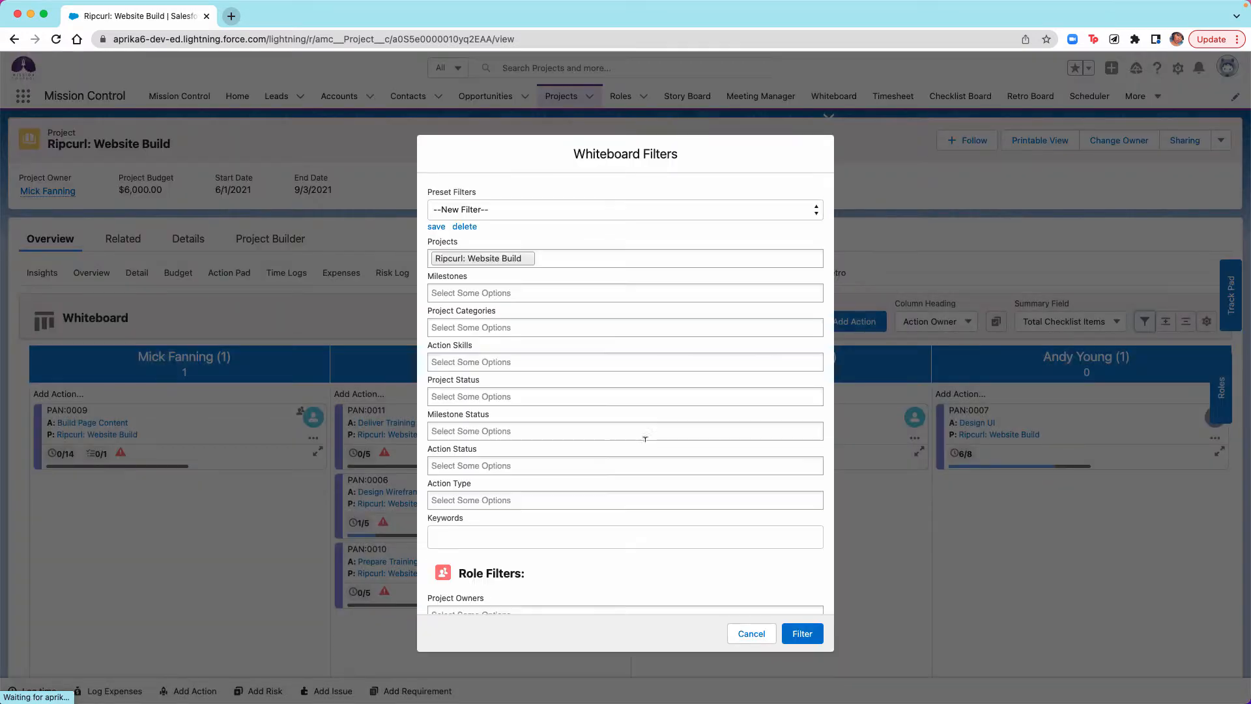
pyautogui.click(753, 635)
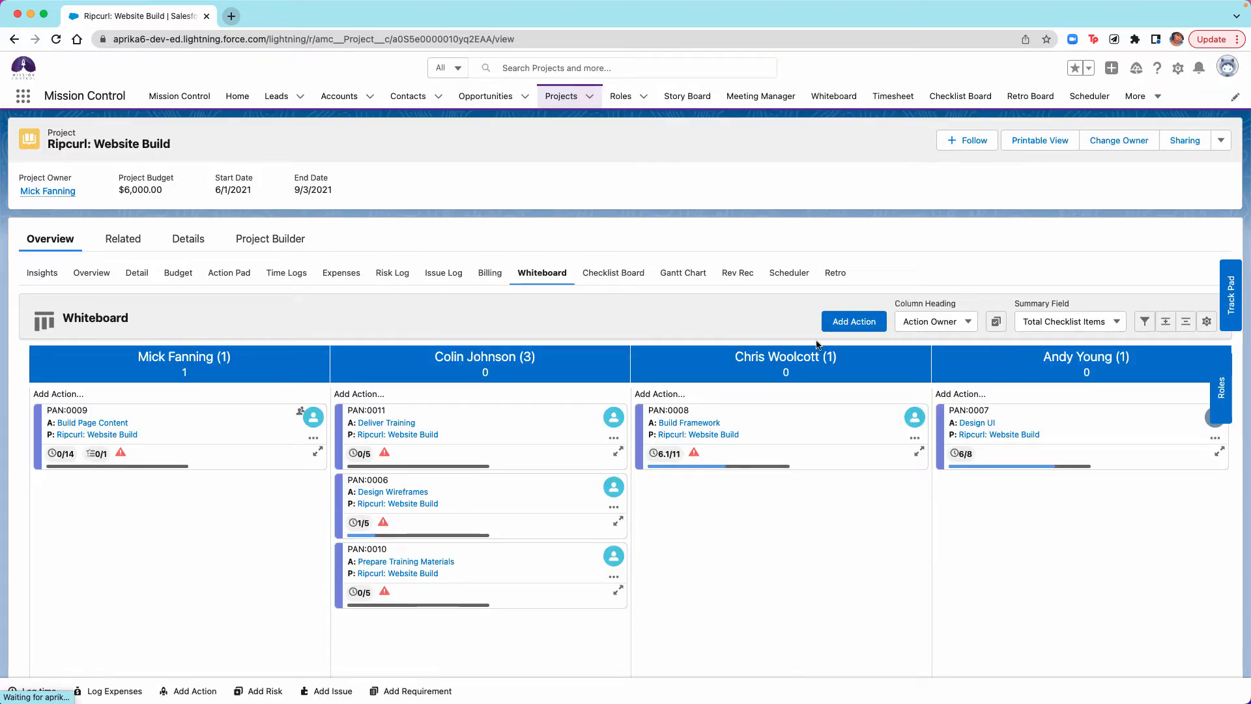
# Return to the general Whiteboard and look up "white" among the available apps and items.
pyautogui.click(843, 99)
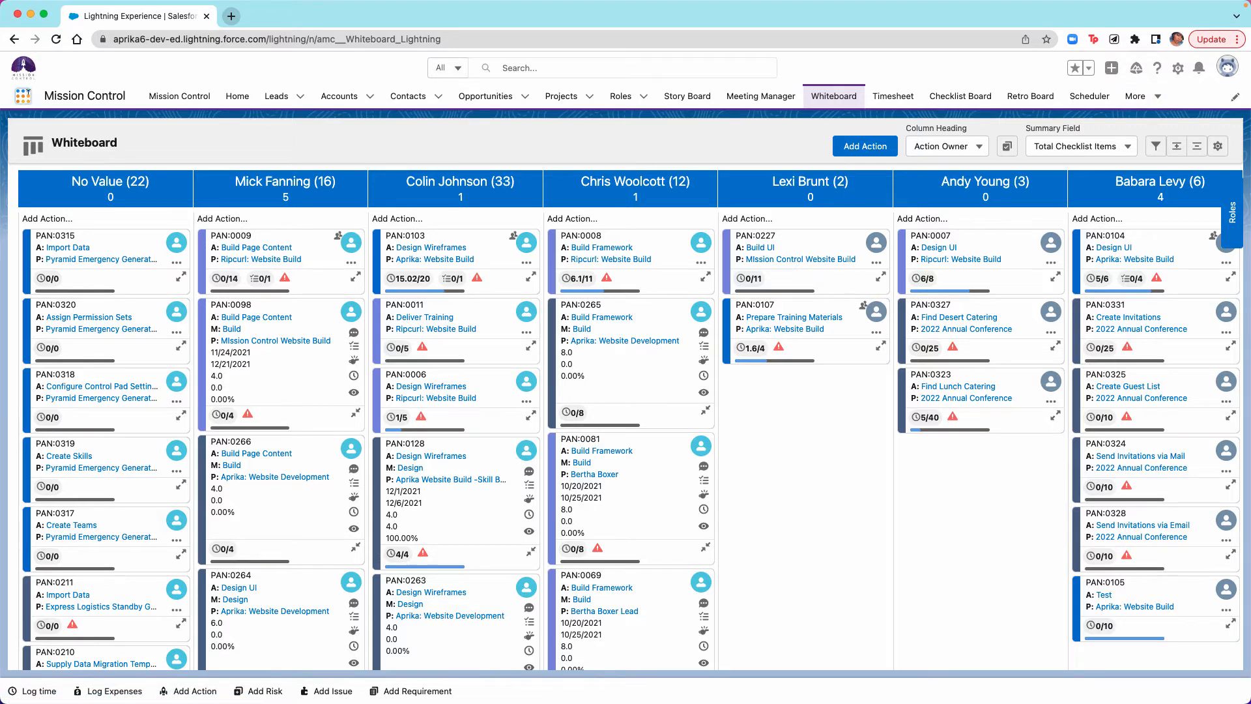
pyautogui.click(22, 96)
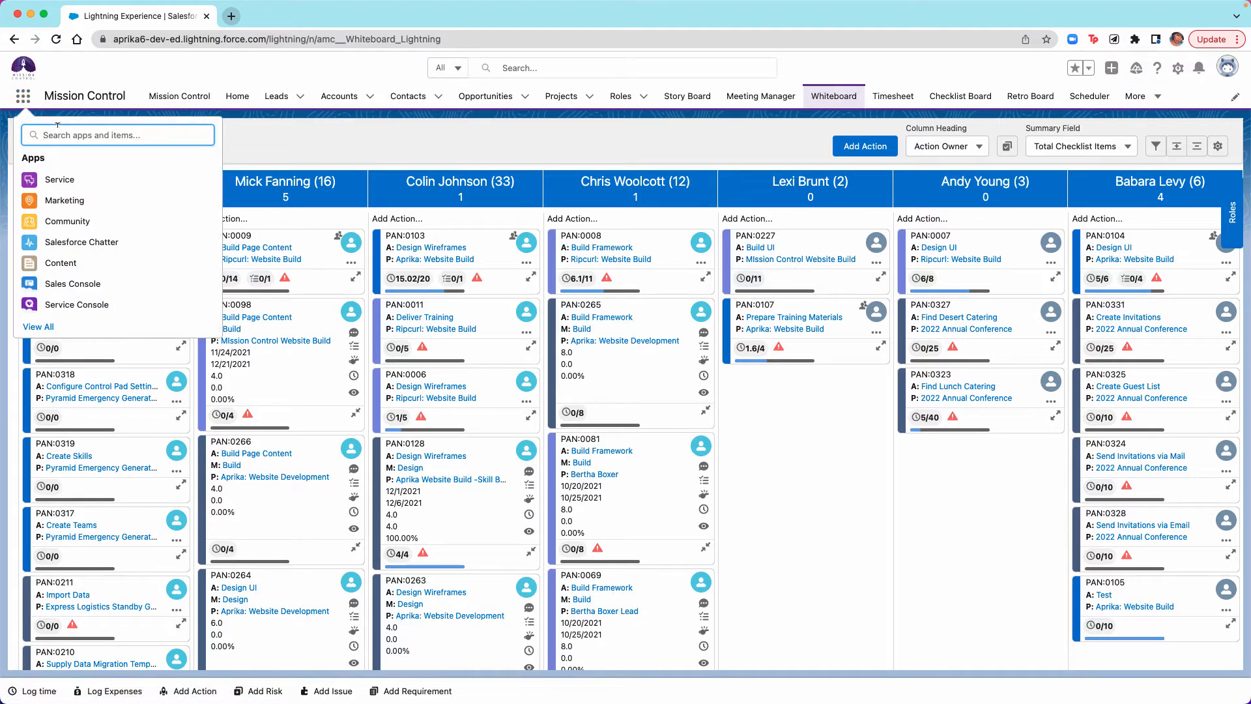
pyautogui.write('white')
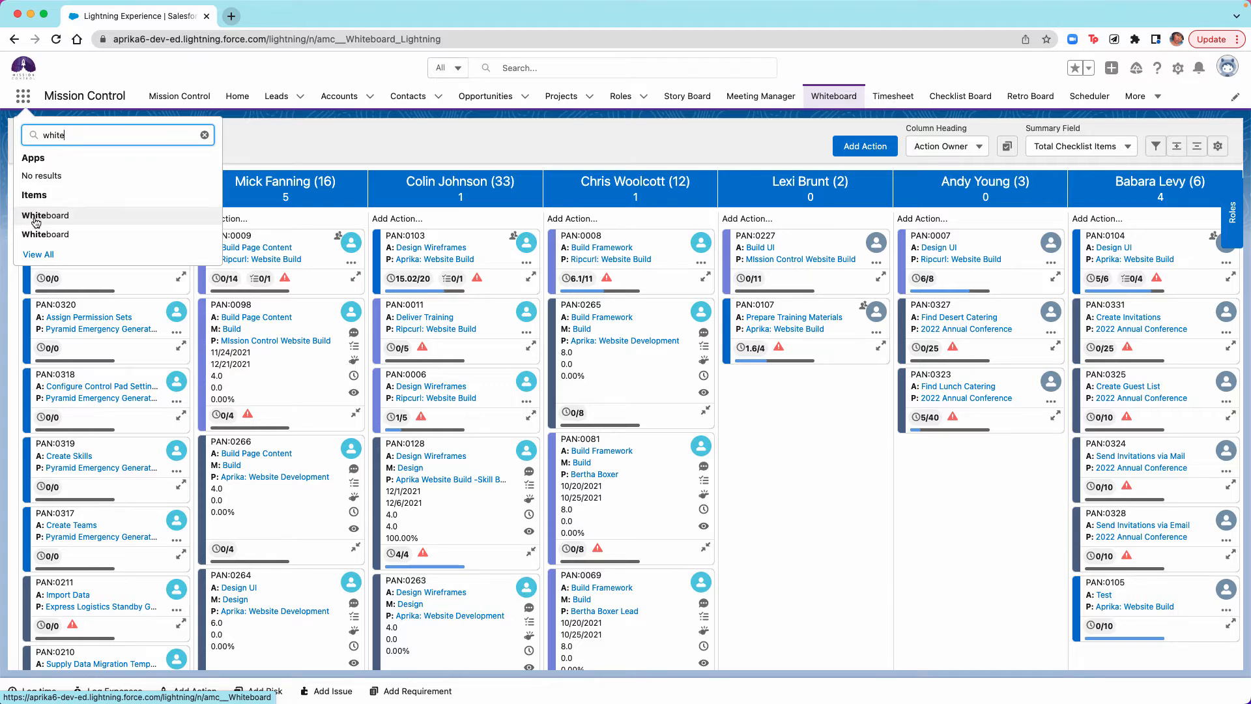
pyautogui.click(427, 148)
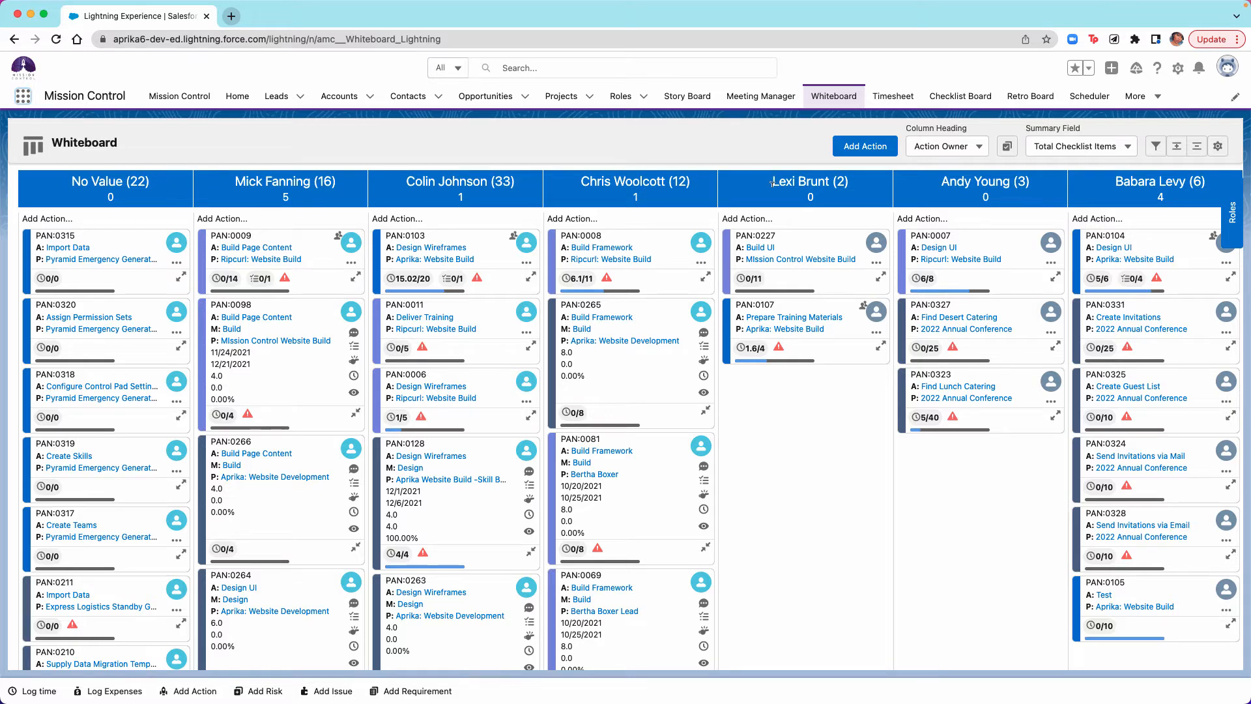
# Review the column heading options and filter the whiteboard to the Ripcurl: Website Build project.
pyautogui.click(981, 155)
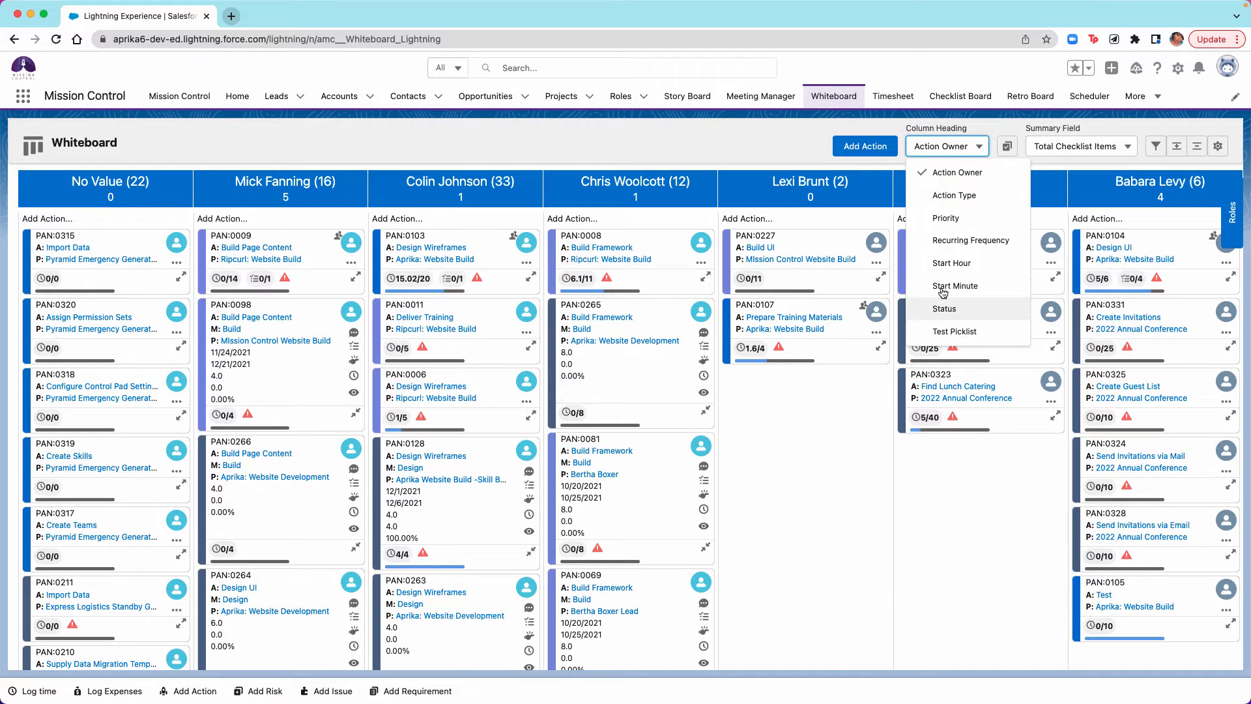
pyautogui.click(980, 148)
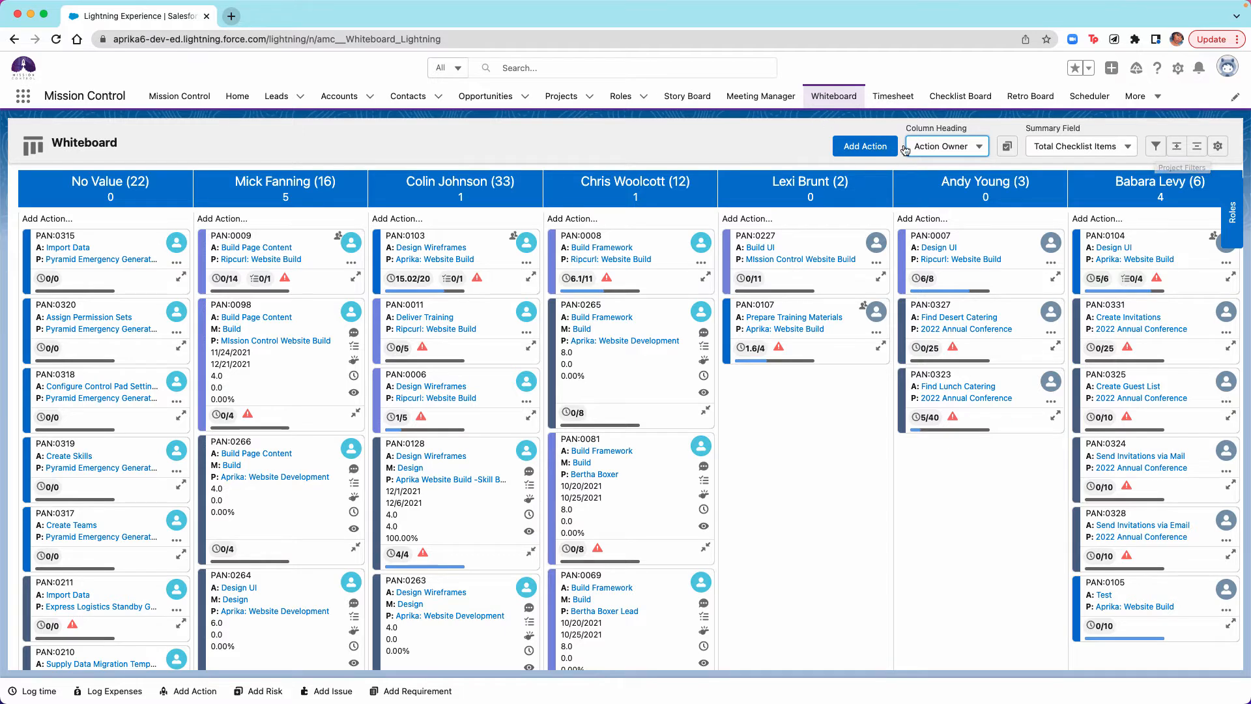
pyautogui.click(1155, 146)
pyautogui.click(613, 257)
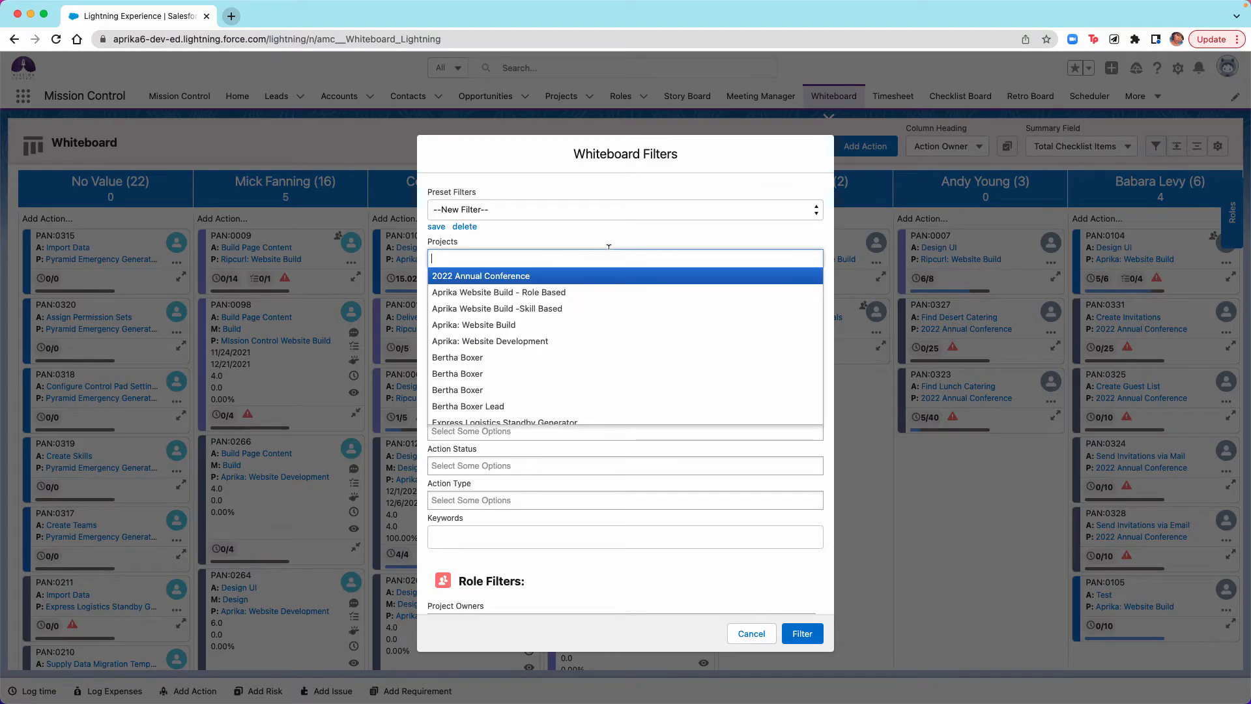
pyautogui.click(558, 325)
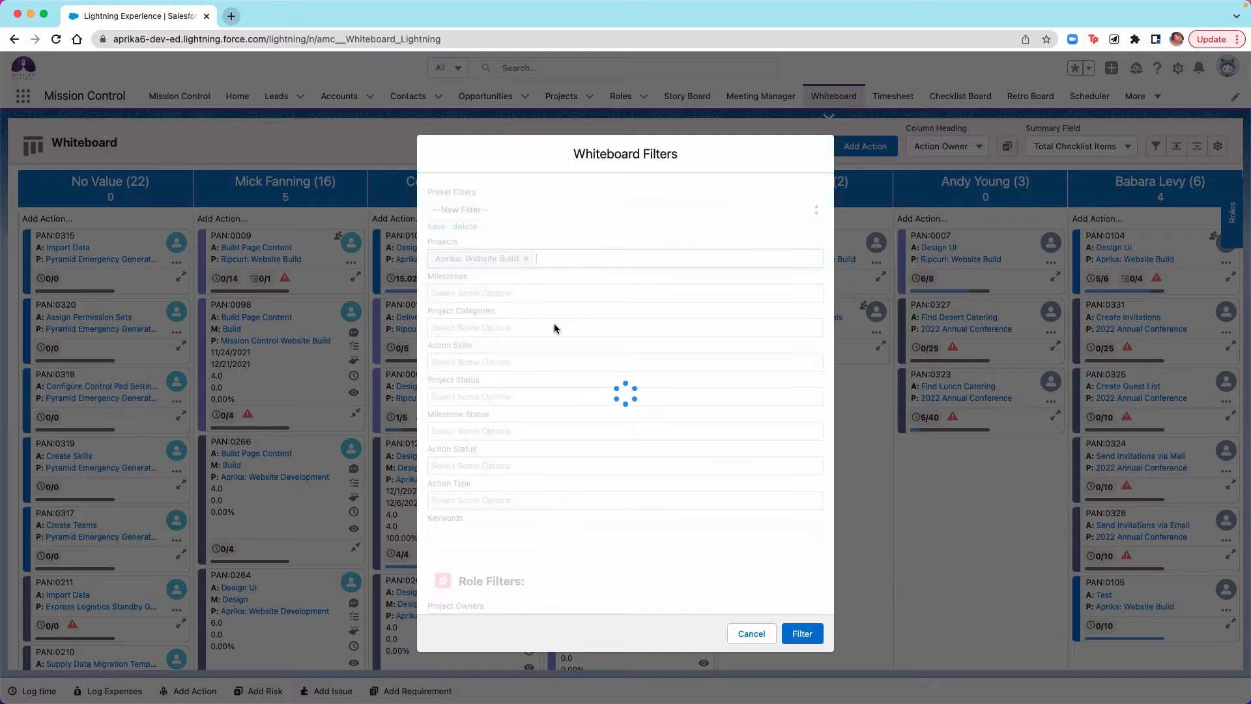
pyautogui.click(794, 634)
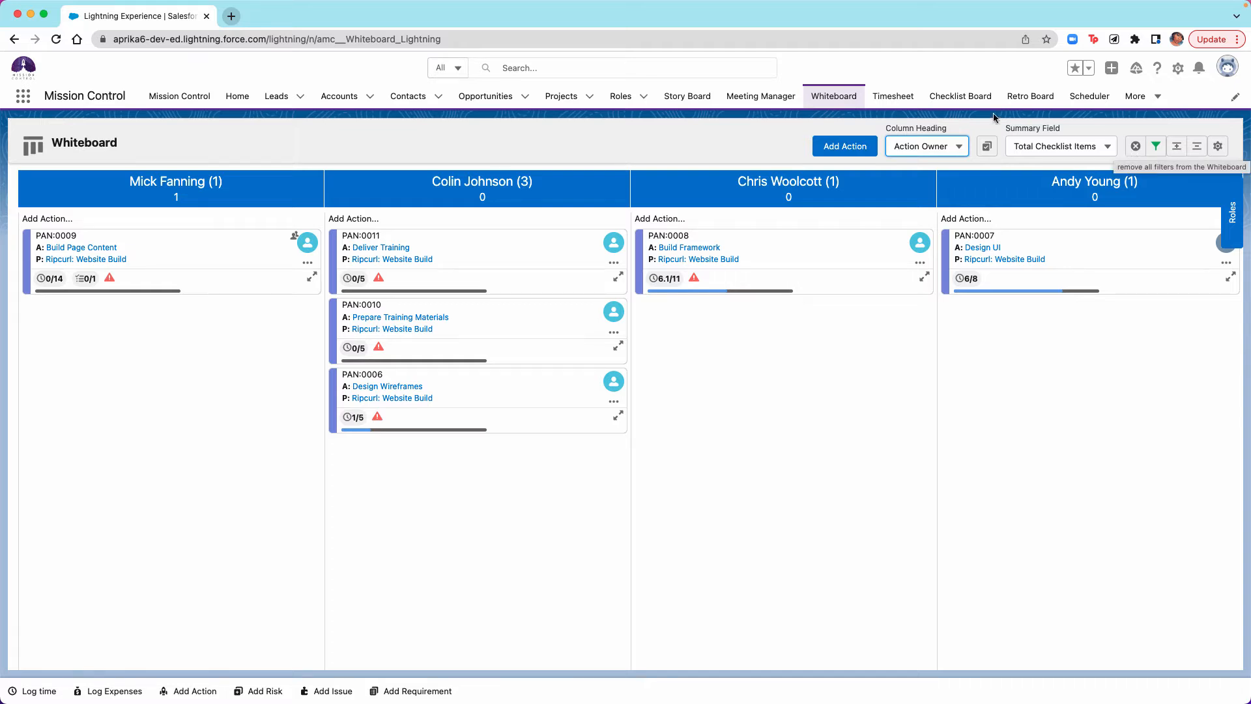
# Group the whiteboard columns by Milestone, check the selectable milestones, and restore the Action Owner grouping.
pyautogui.click(955, 147)
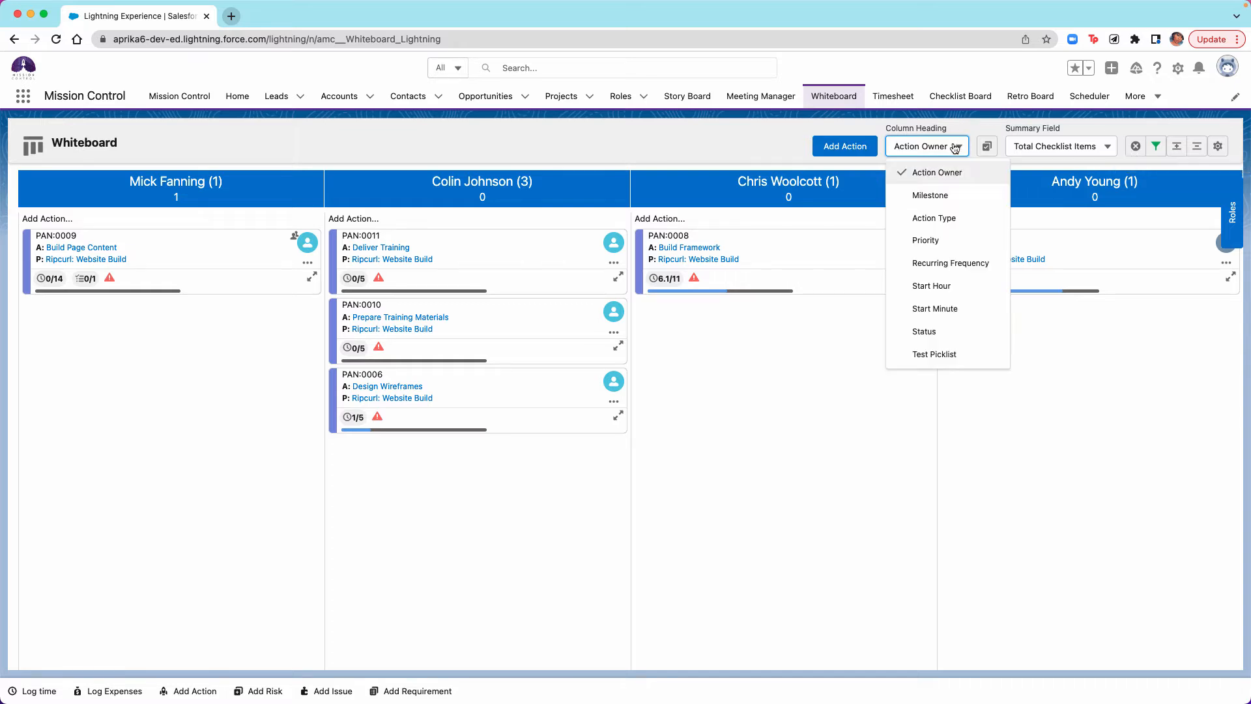
pyautogui.click(936, 202)
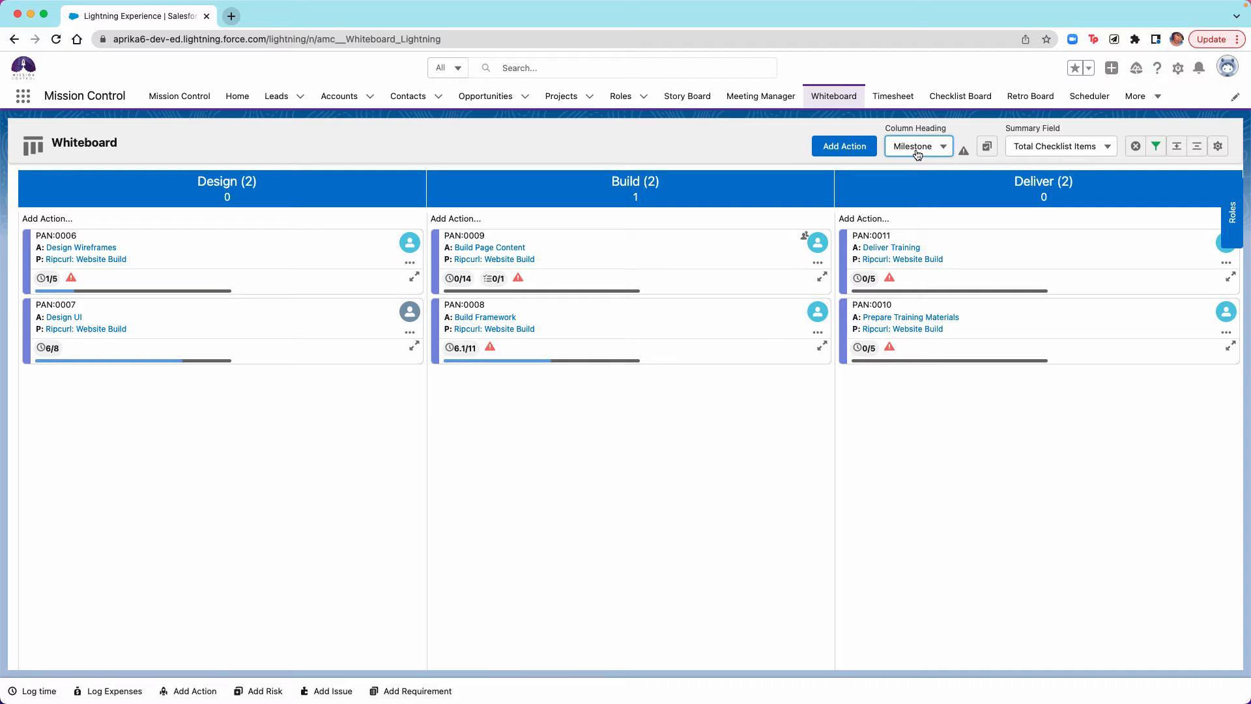
pyautogui.click(988, 146)
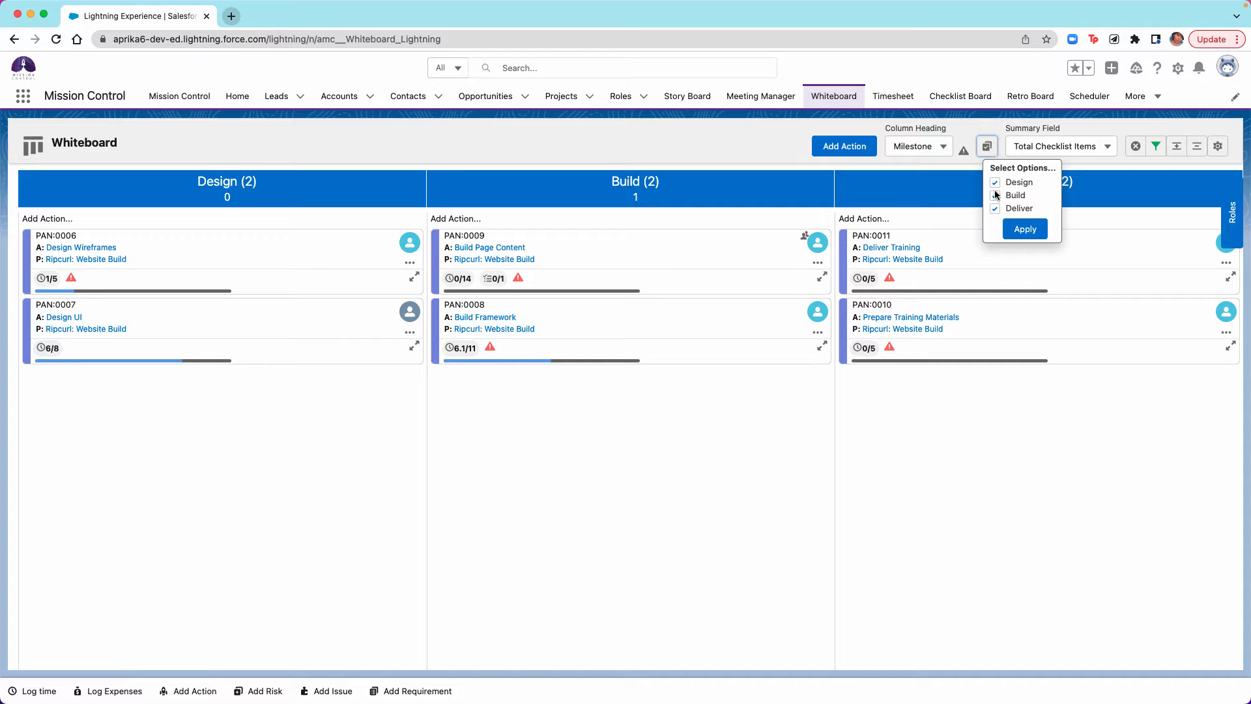
pyautogui.click(938, 148)
pyautogui.click(932, 168)
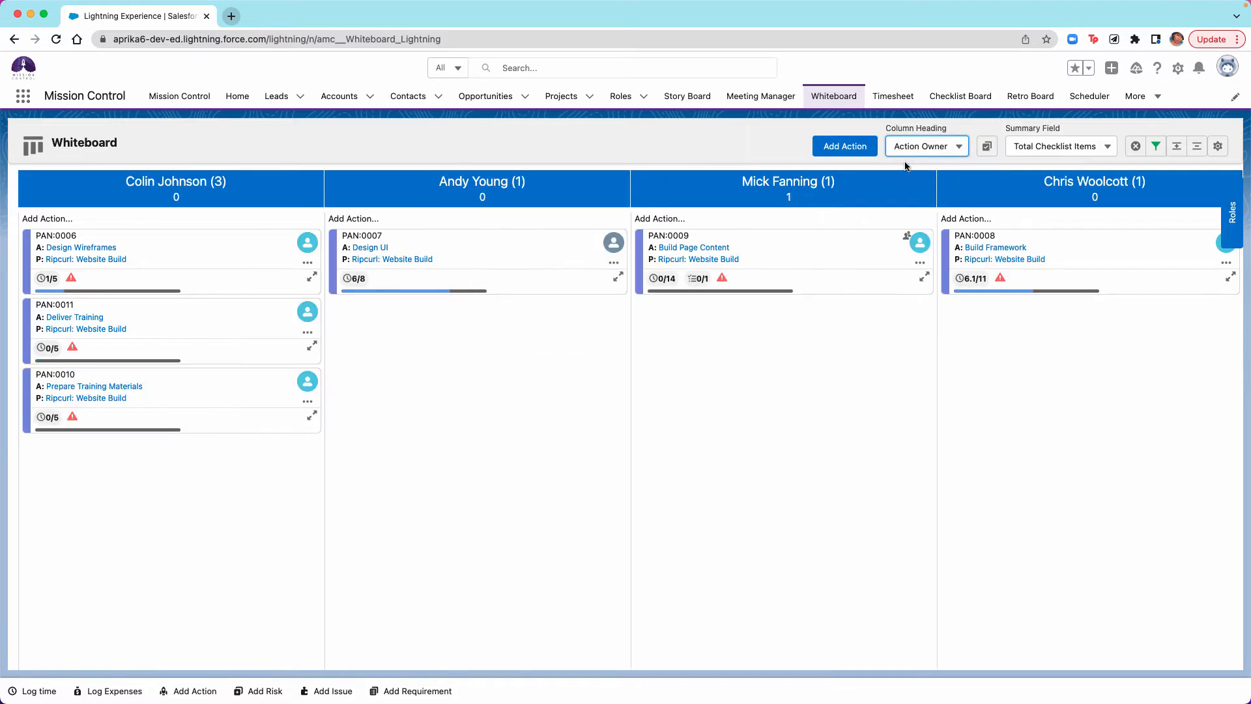
# Limit the whiteboard to the first and third action owners' columns and restore all four owner columns.
pyautogui.click(987, 146)
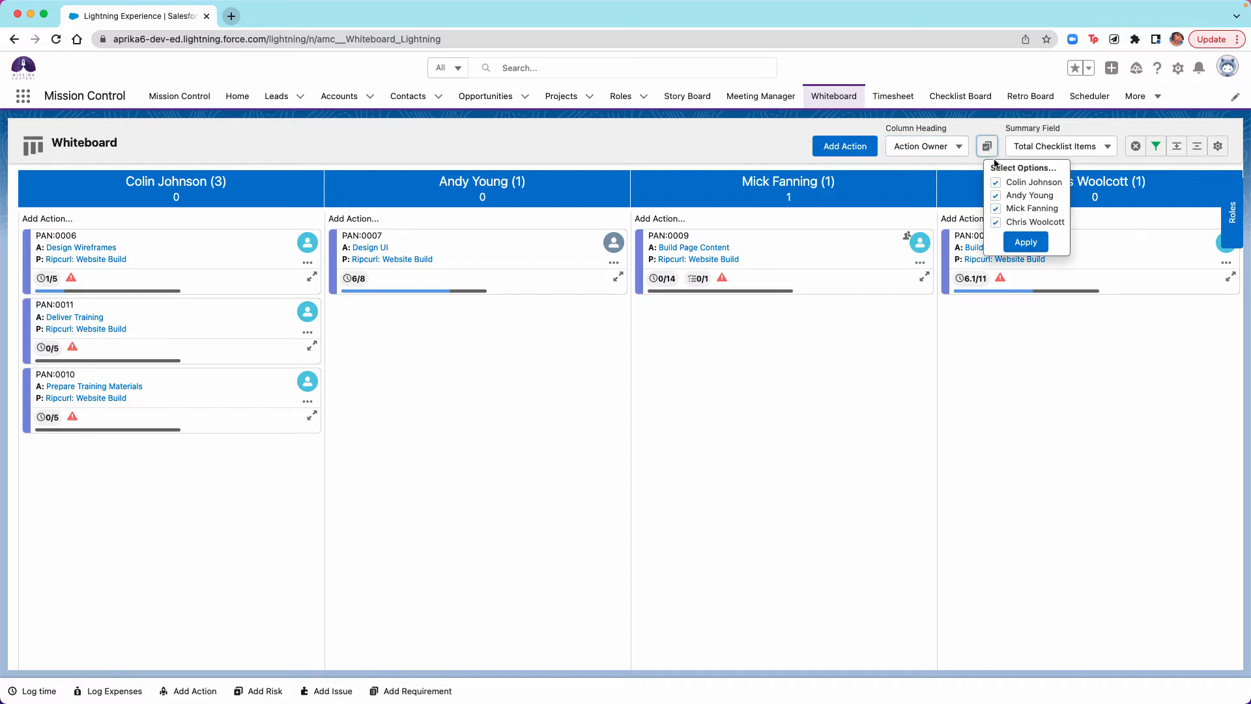
pyautogui.click(996, 196)
pyautogui.click(996, 222)
pyautogui.click(1027, 245)
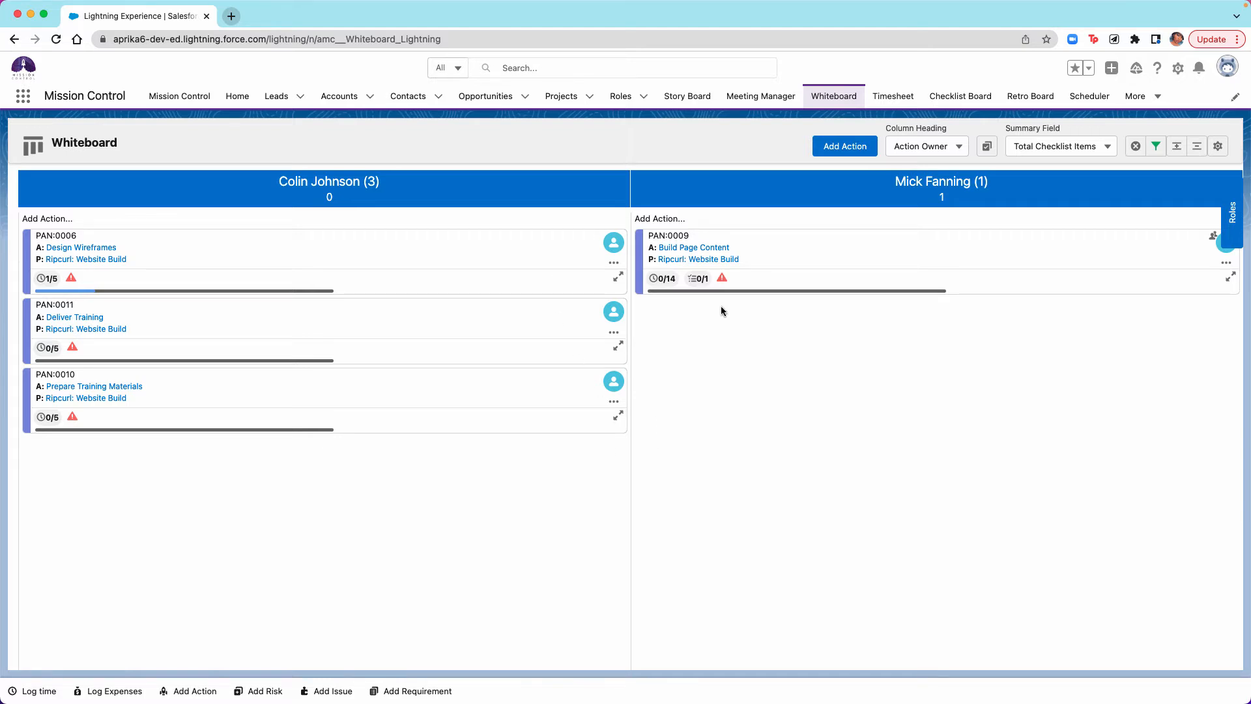
pyautogui.click(983, 147)
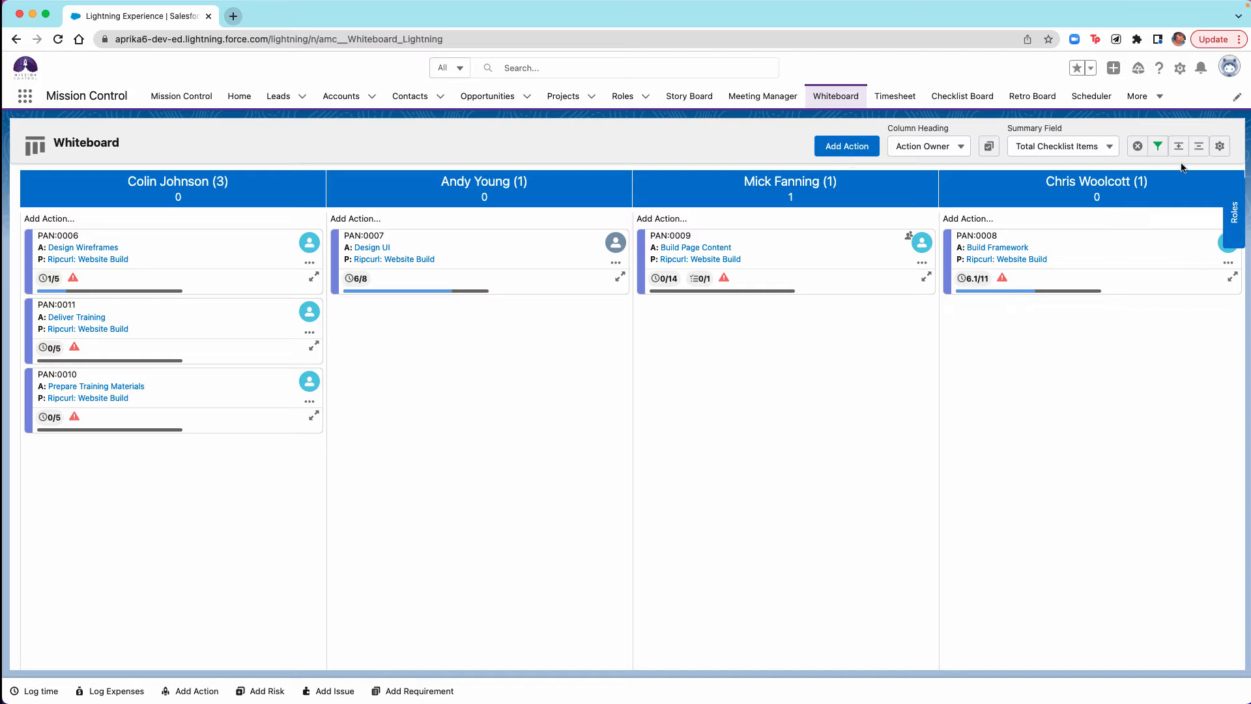
# Examine the whiteboard settings for actions to display, colour reference, card fields, card features and card sorting, and close them without saving.
pyautogui.click(1224, 149)
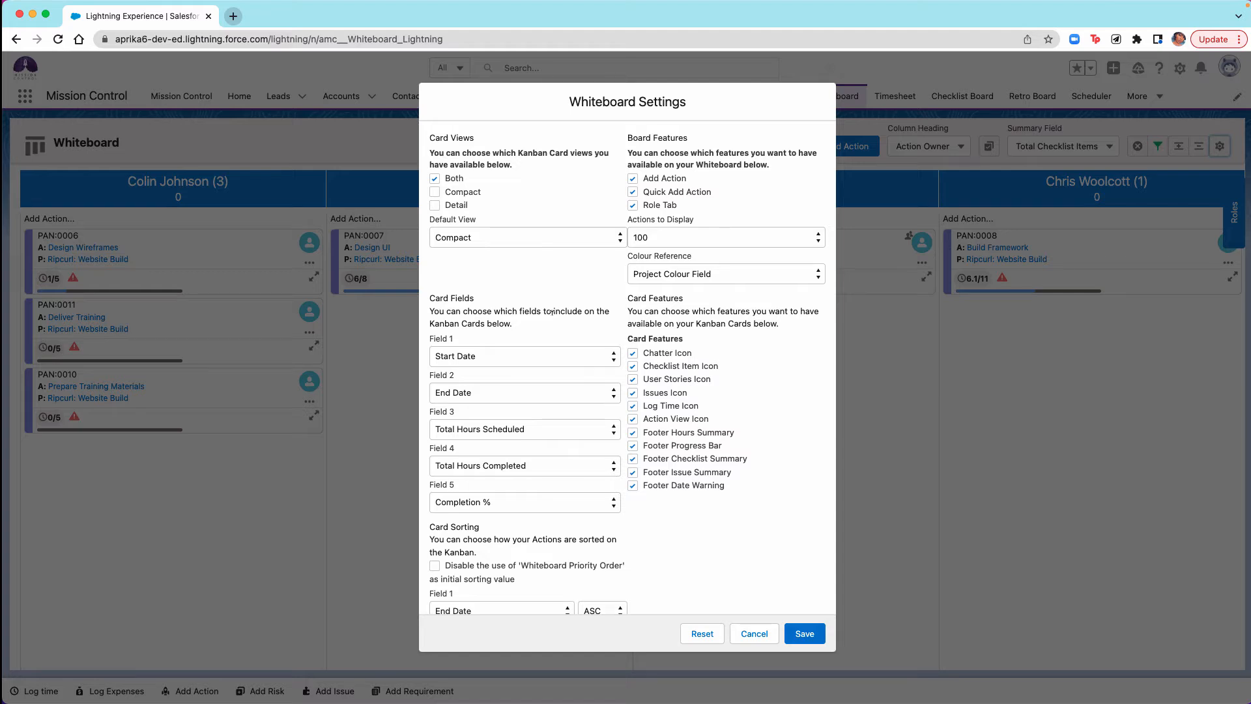
pyautogui.click(631, 236)
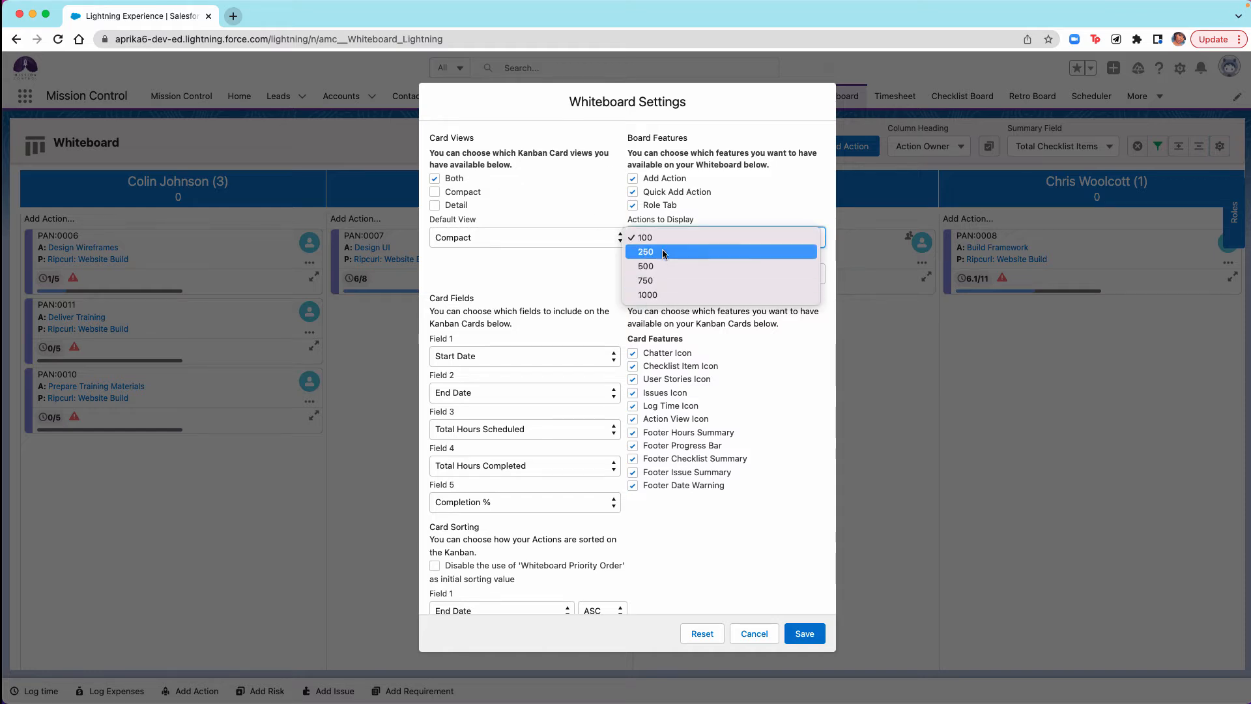
pyautogui.click(760, 209)
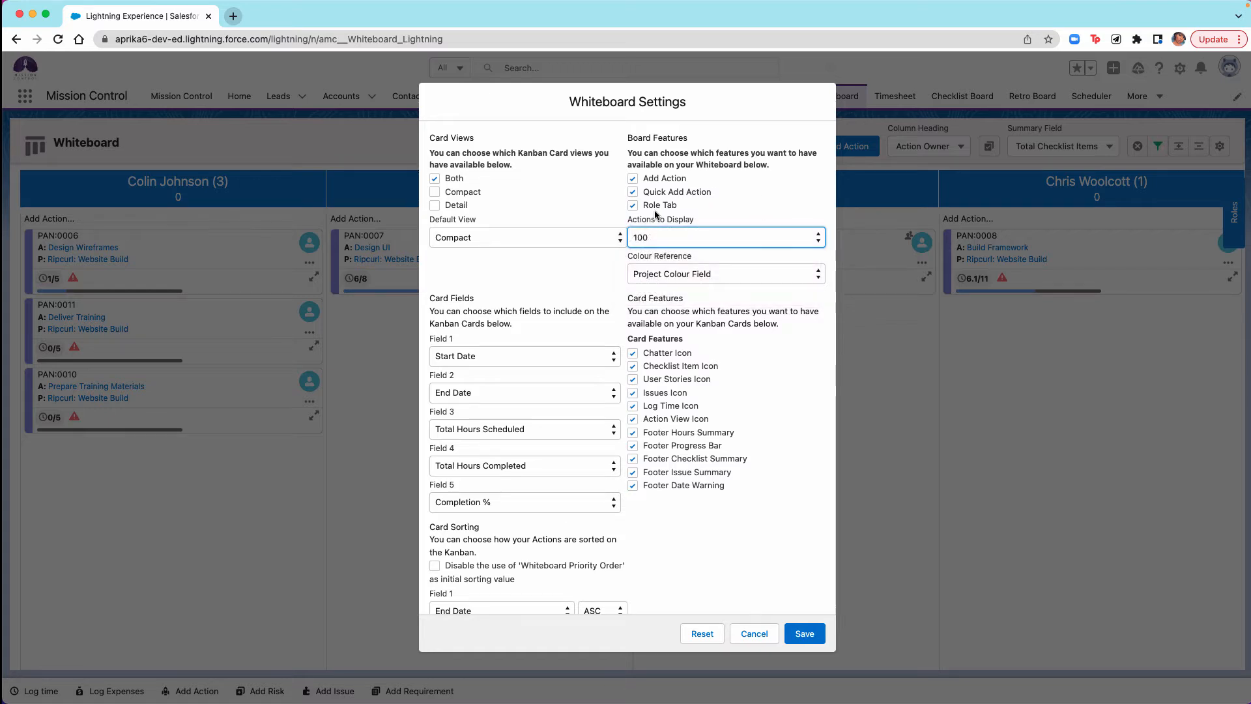
pyautogui.click(641, 278)
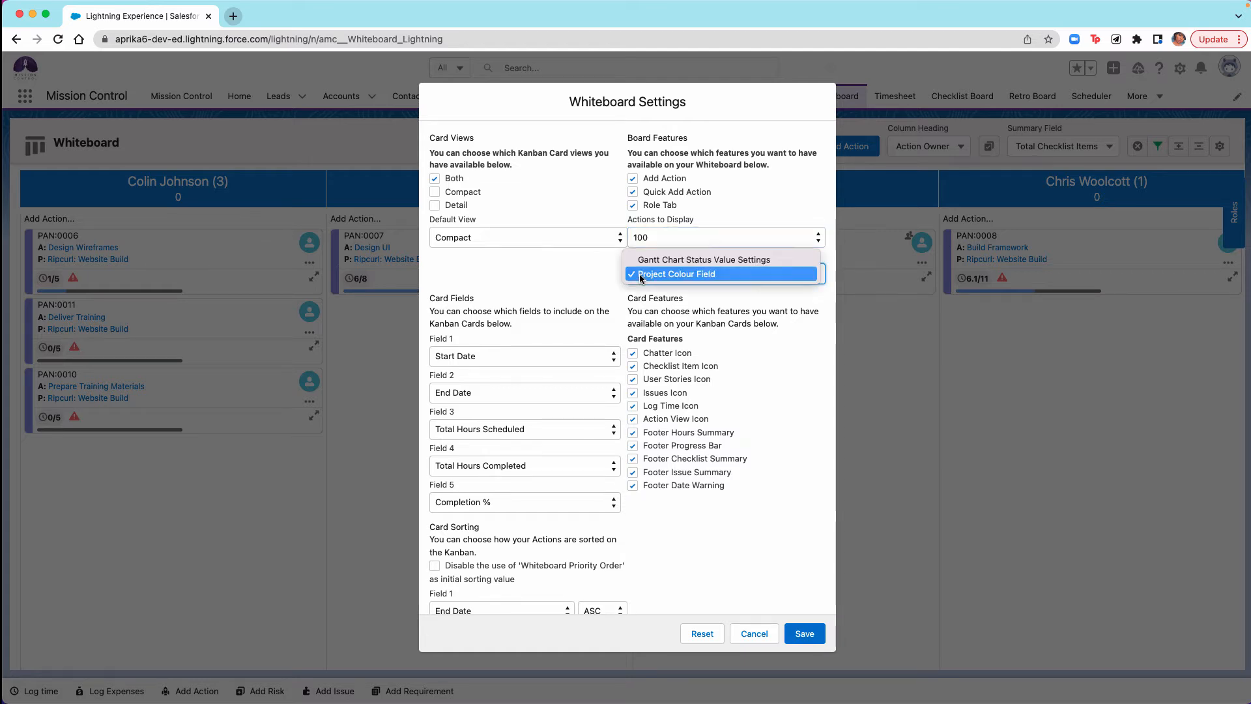
pyautogui.click(558, 273)
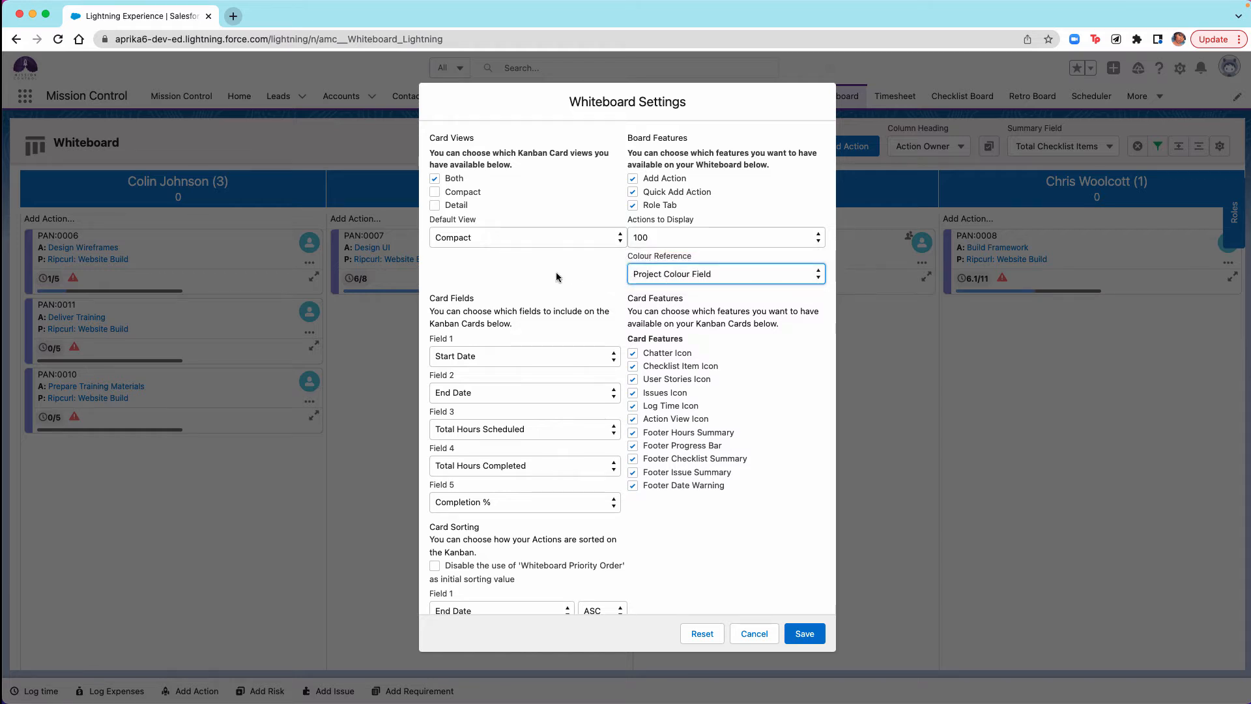
pyautogui.scroll(-2, 557, 276)
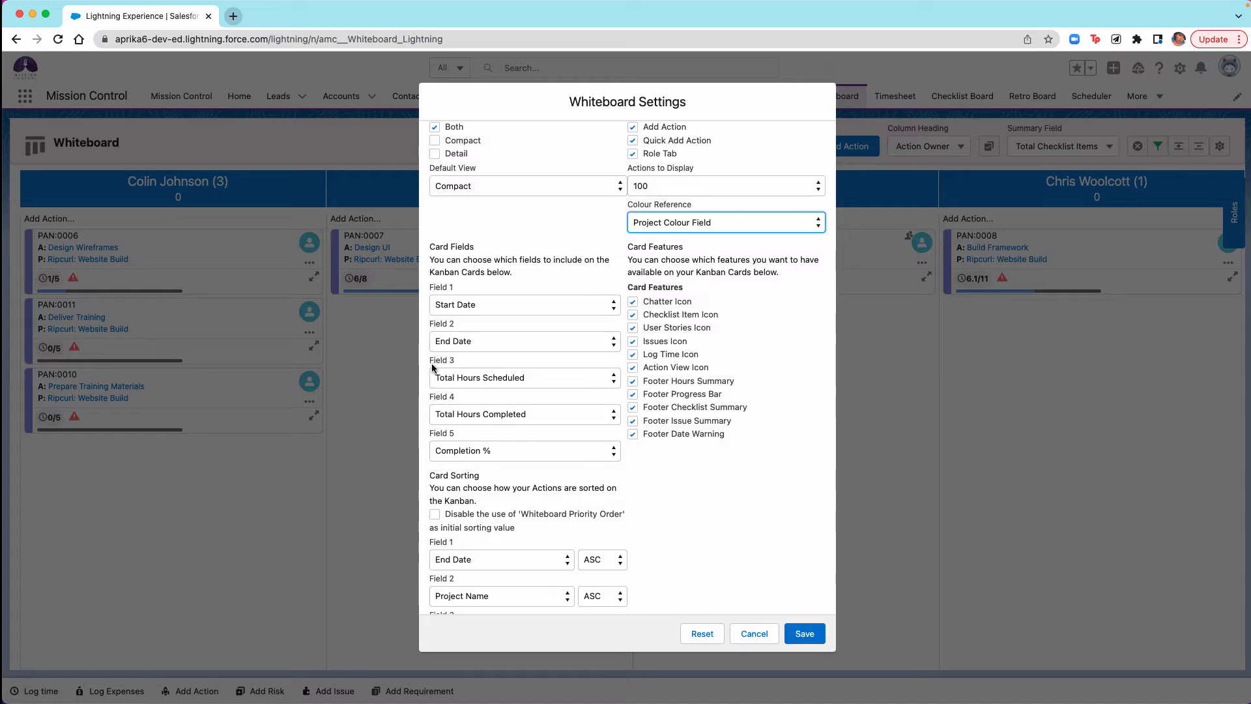
pyautogui.scroll(-1, 498, 351)
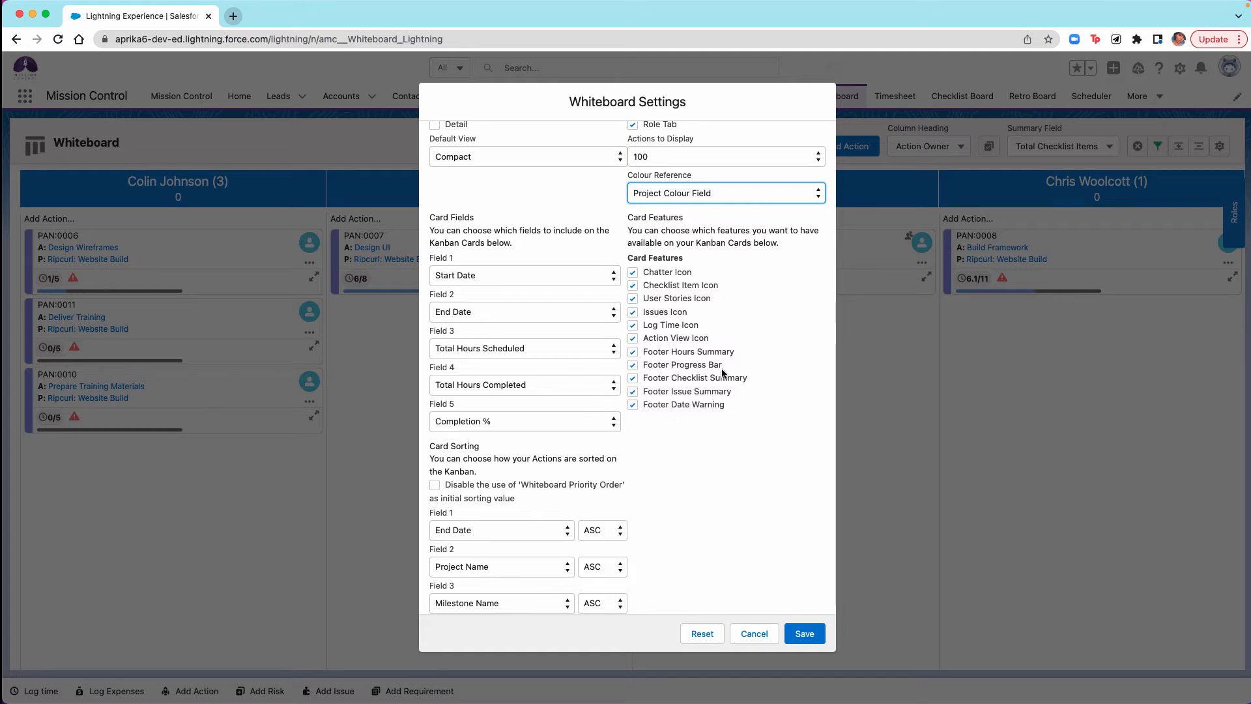
pyautogui.scroll(-3, 685, 300)
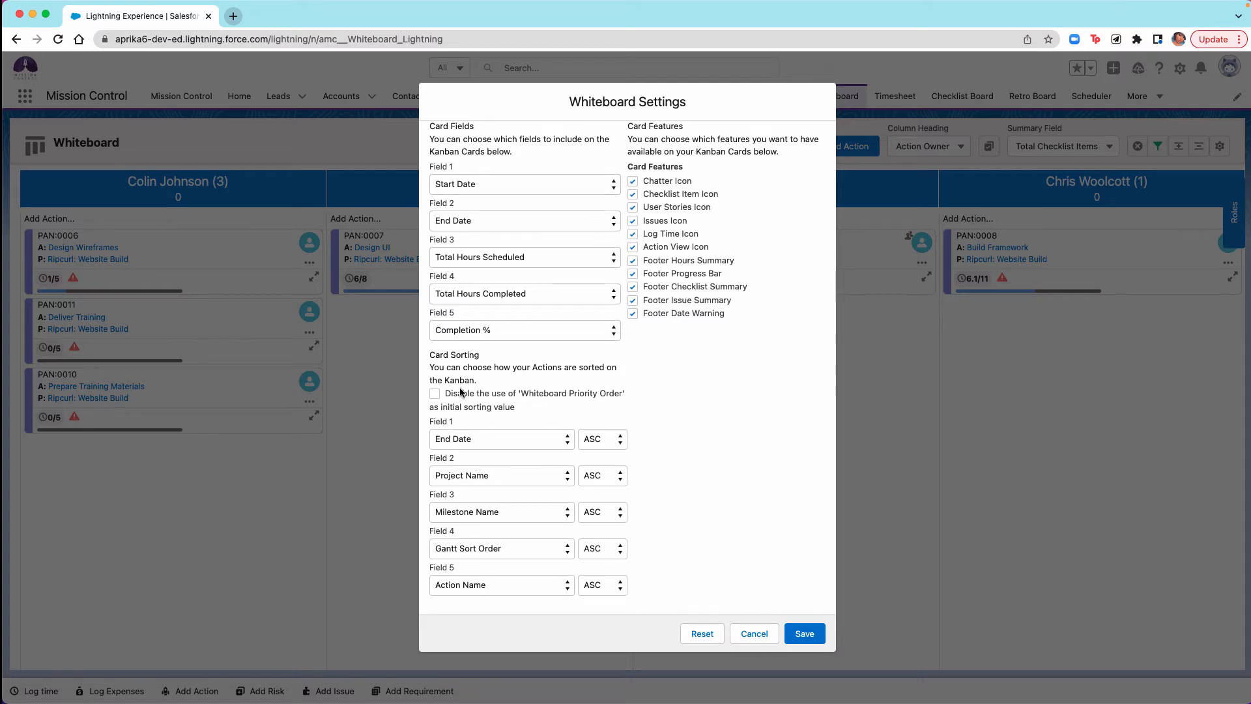
pyautogui.click(768, 634)
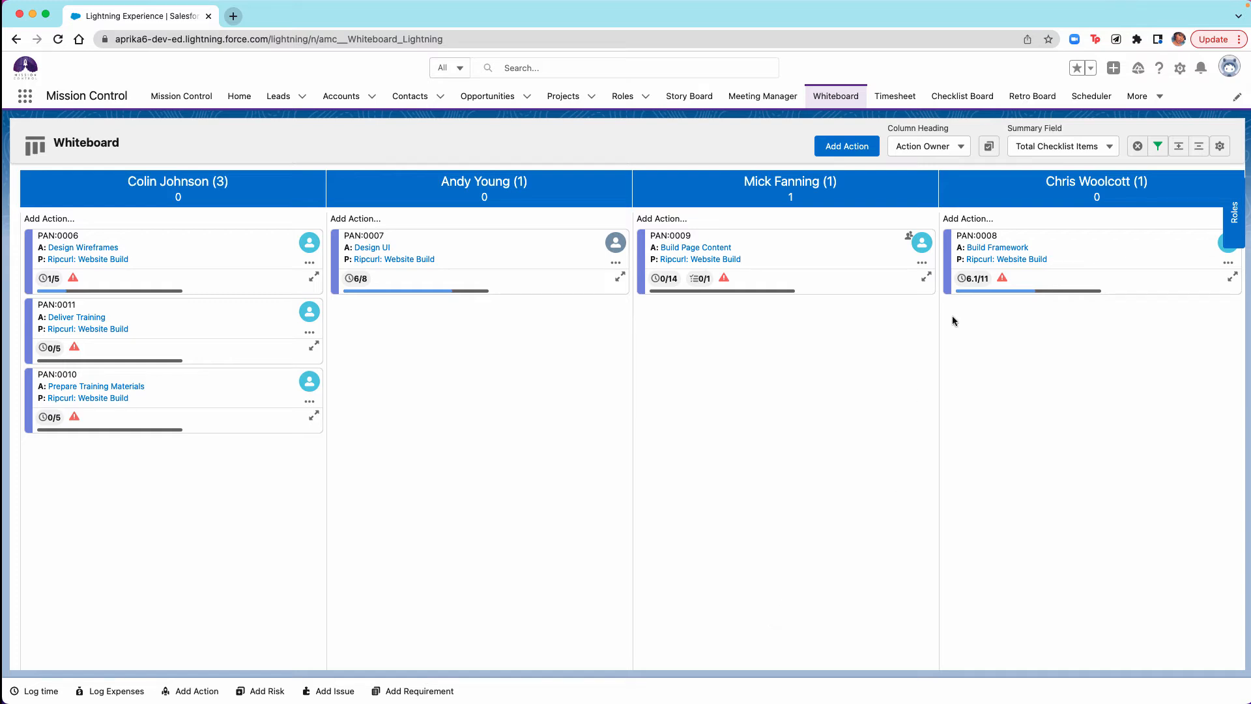
# Switch all whiteboard cards between the detail and compact views, leaving them expanded.
pyautogui.click(1181, 152)
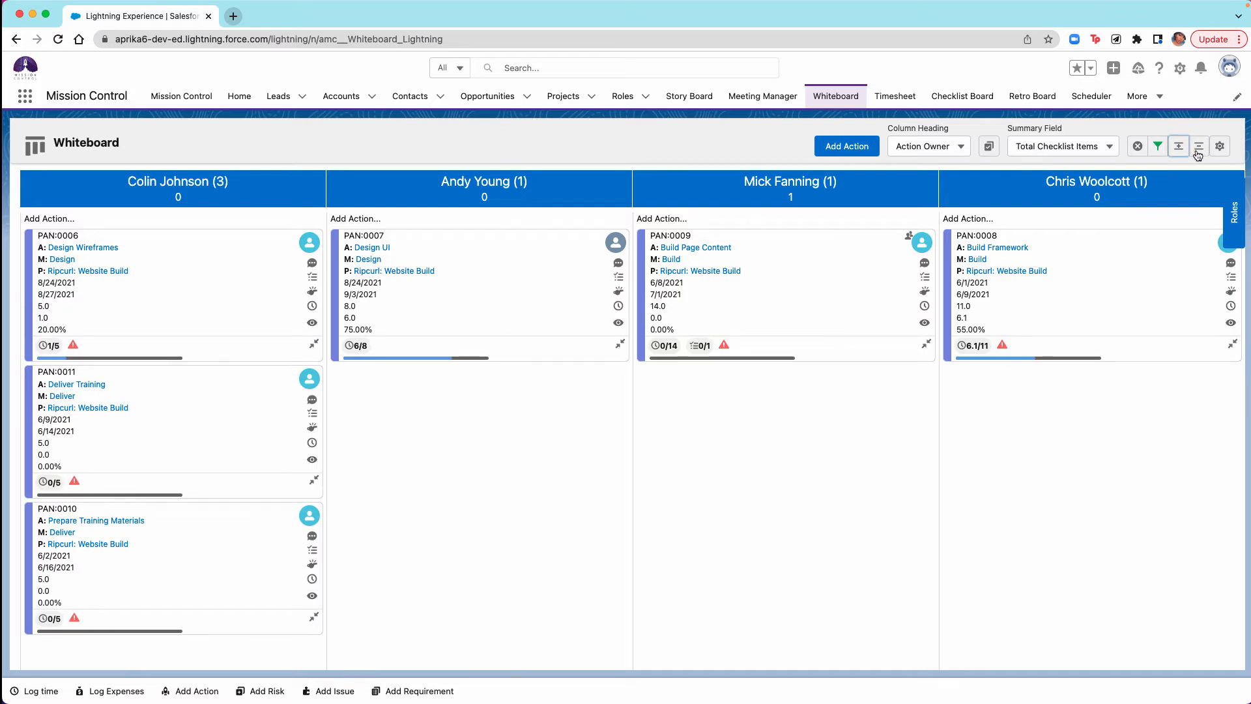
pyautogui.click(1198, 150)
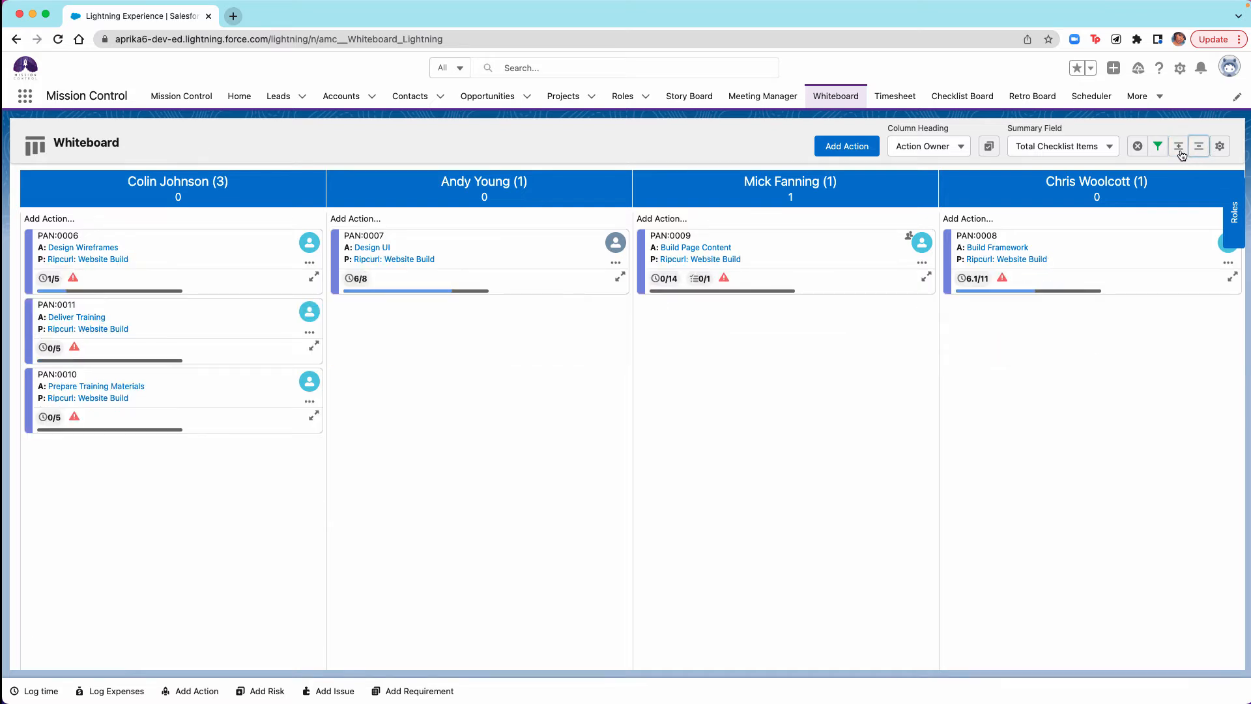
pyautogui.click(1180, 151)
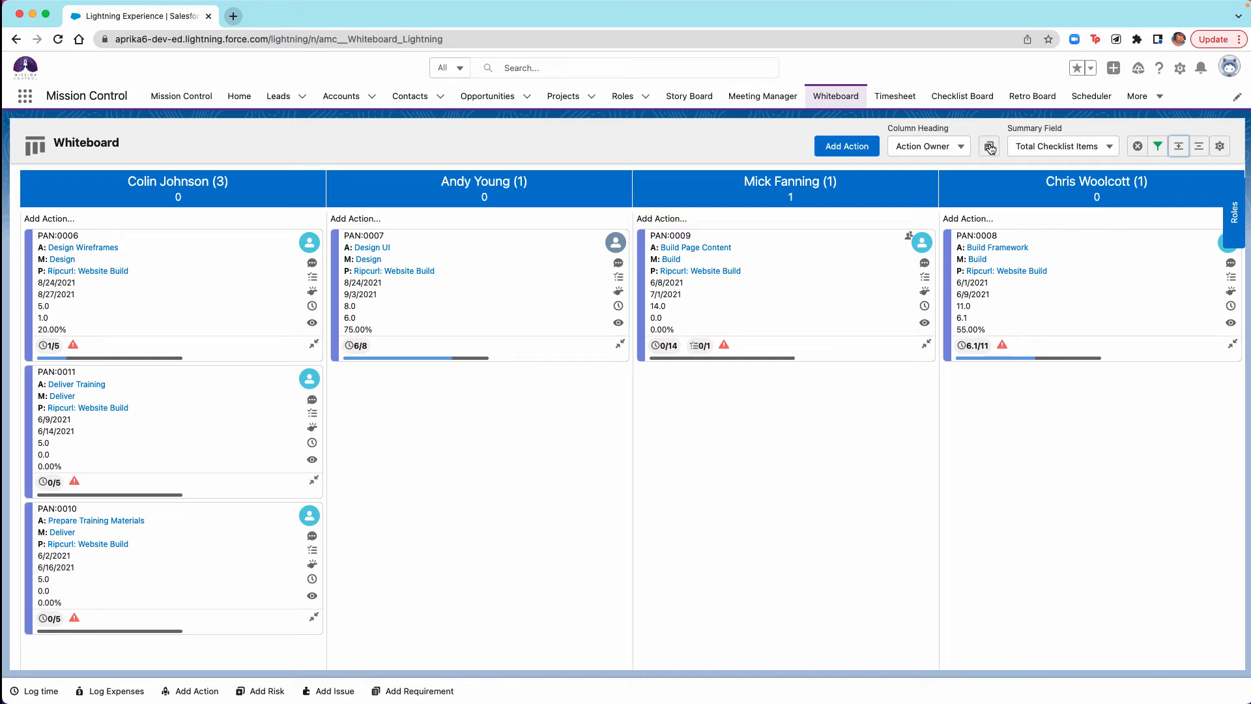
# Examine all the fields of the full New Action form and cancel it without creating an action.
pyautogui.click(840, 150)
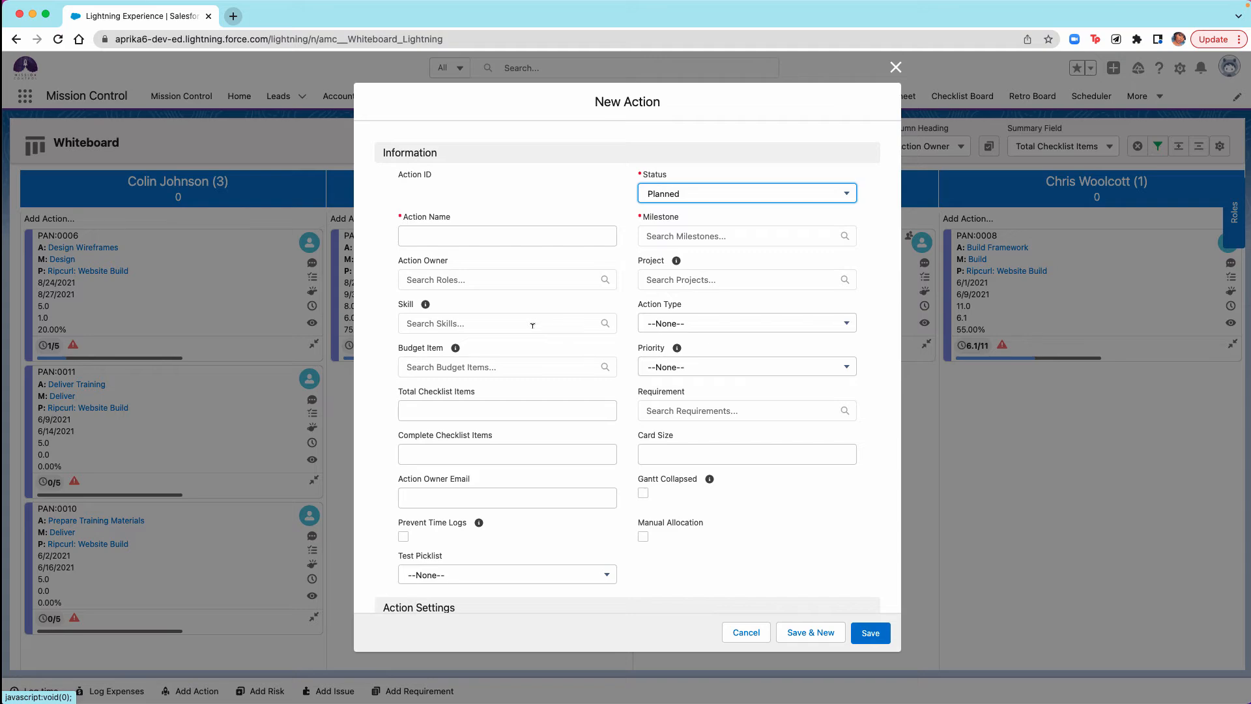
pyautogui.scroll(-15, 533, 325)
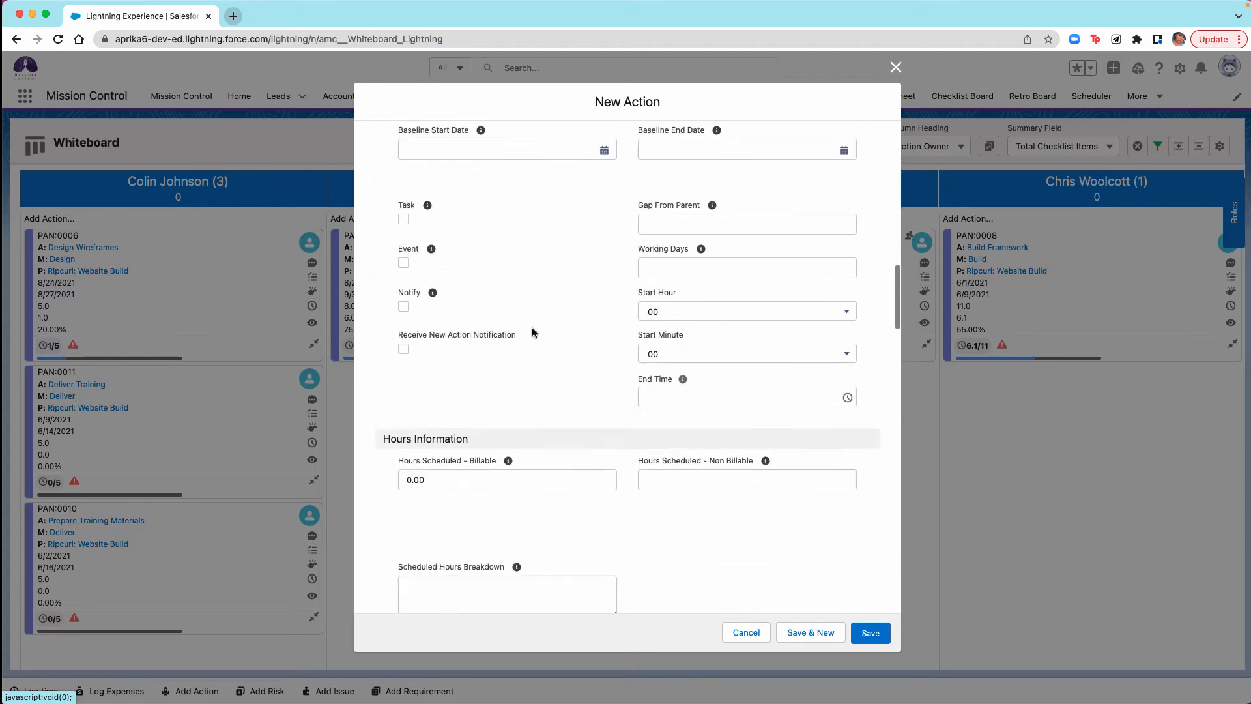
pyautogui.scroll(-20, 533, 331)
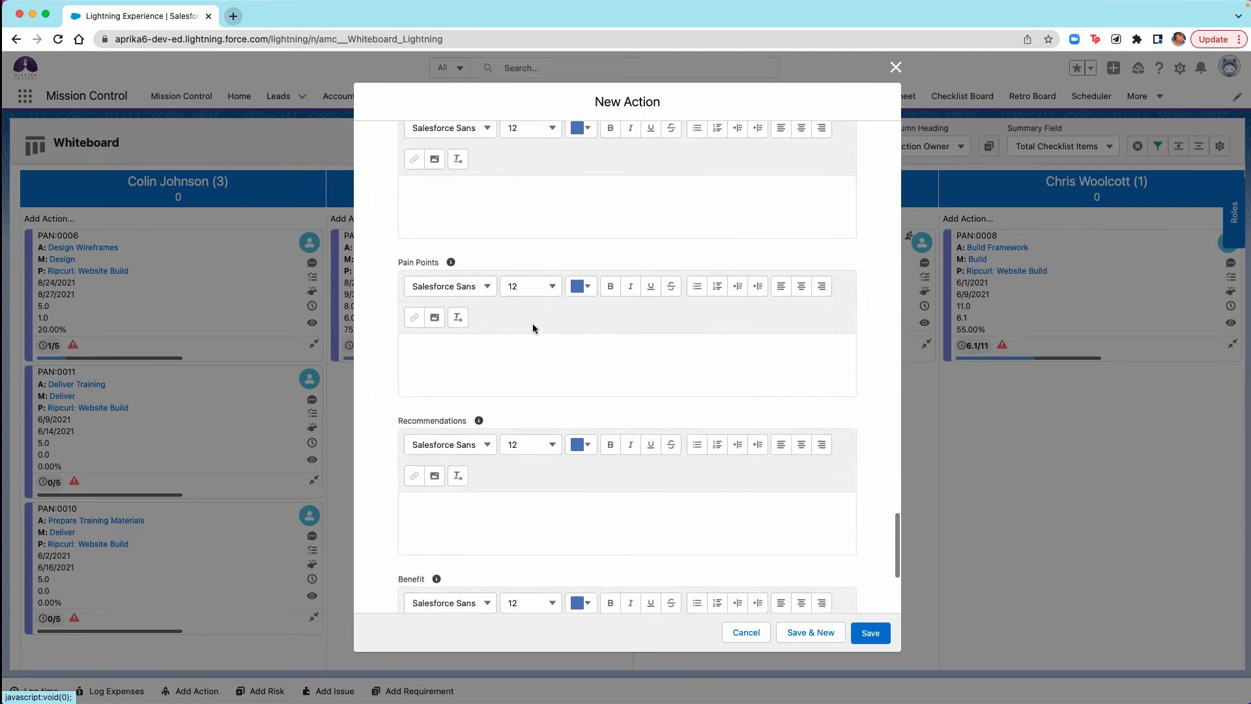
pyautogui.scroll(-5, 533, 328)
pyautogui.click(745, 633)
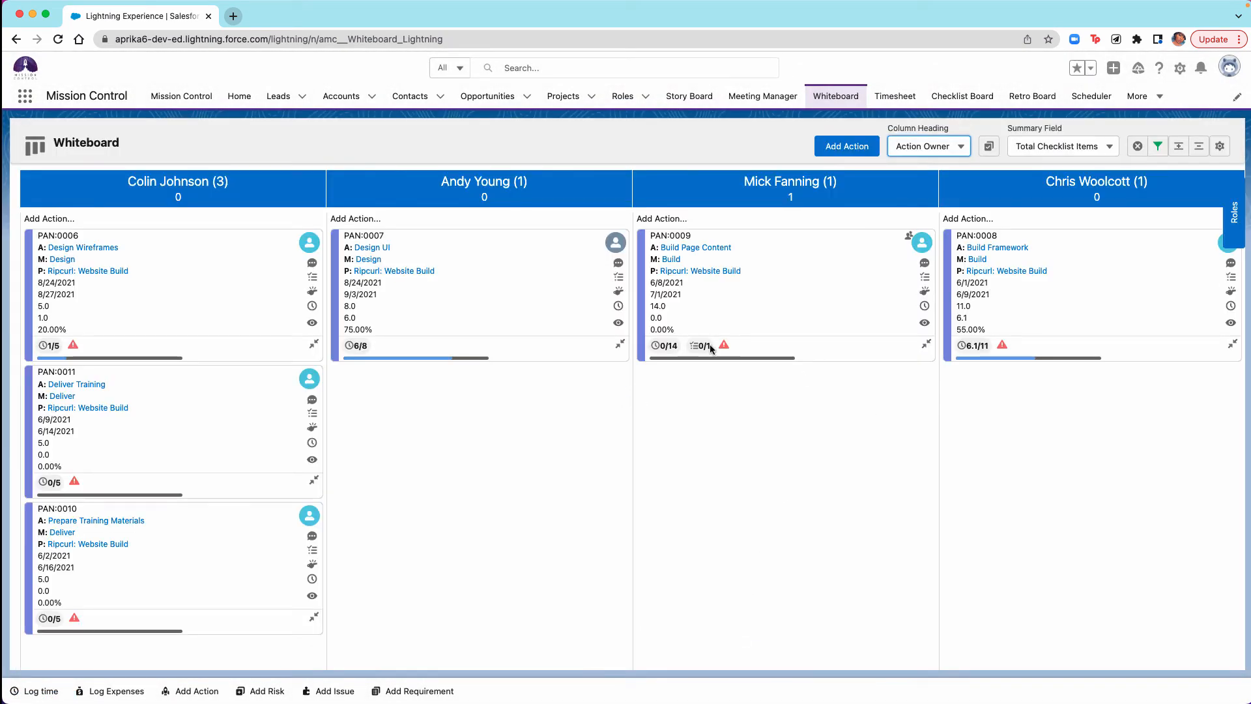
# Begin a quick-add action in the second owner's column with milestone Deliver and the name "Deliver Training Materials".
pyautogui.click(349, 217)
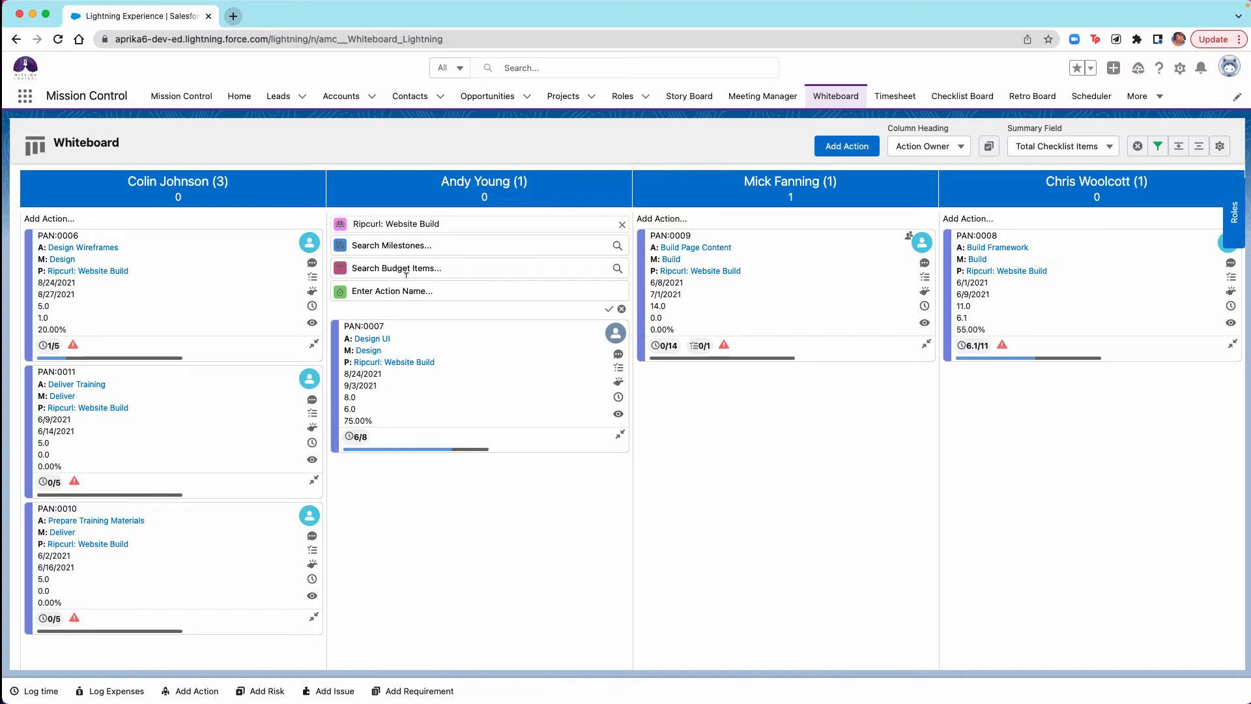
pyautogui.click(394, 246)
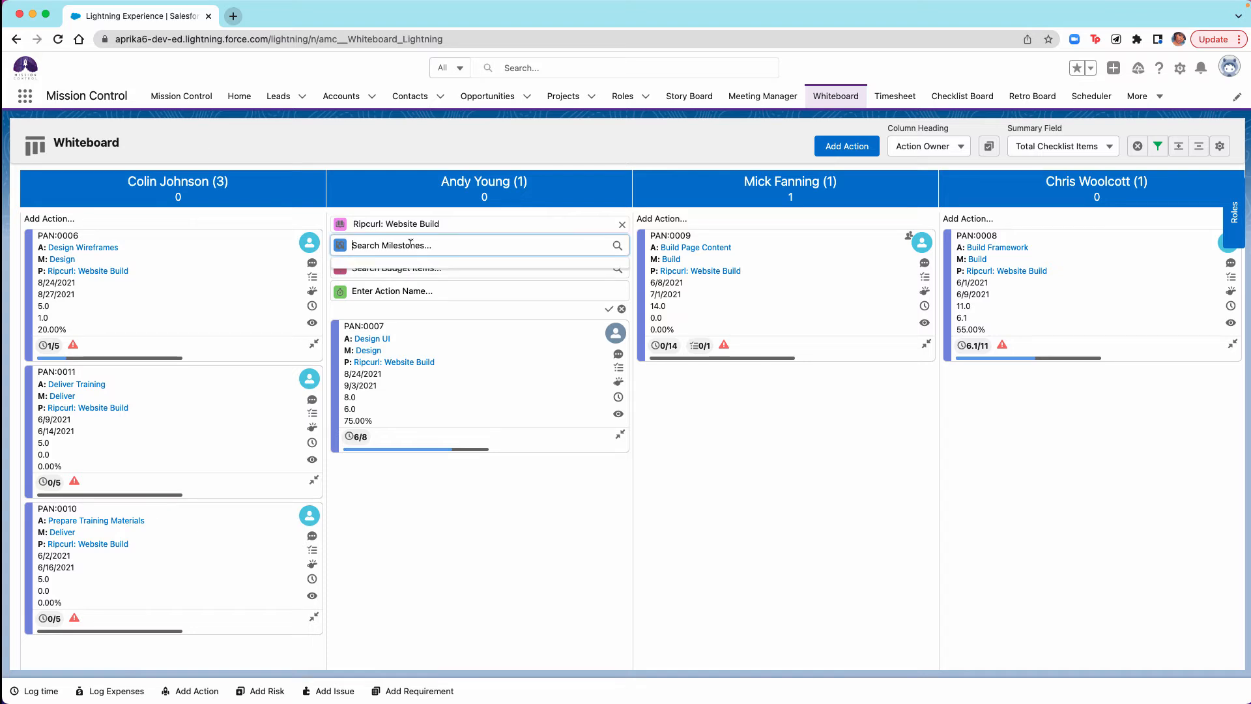
pyautogui.click(401, 293)
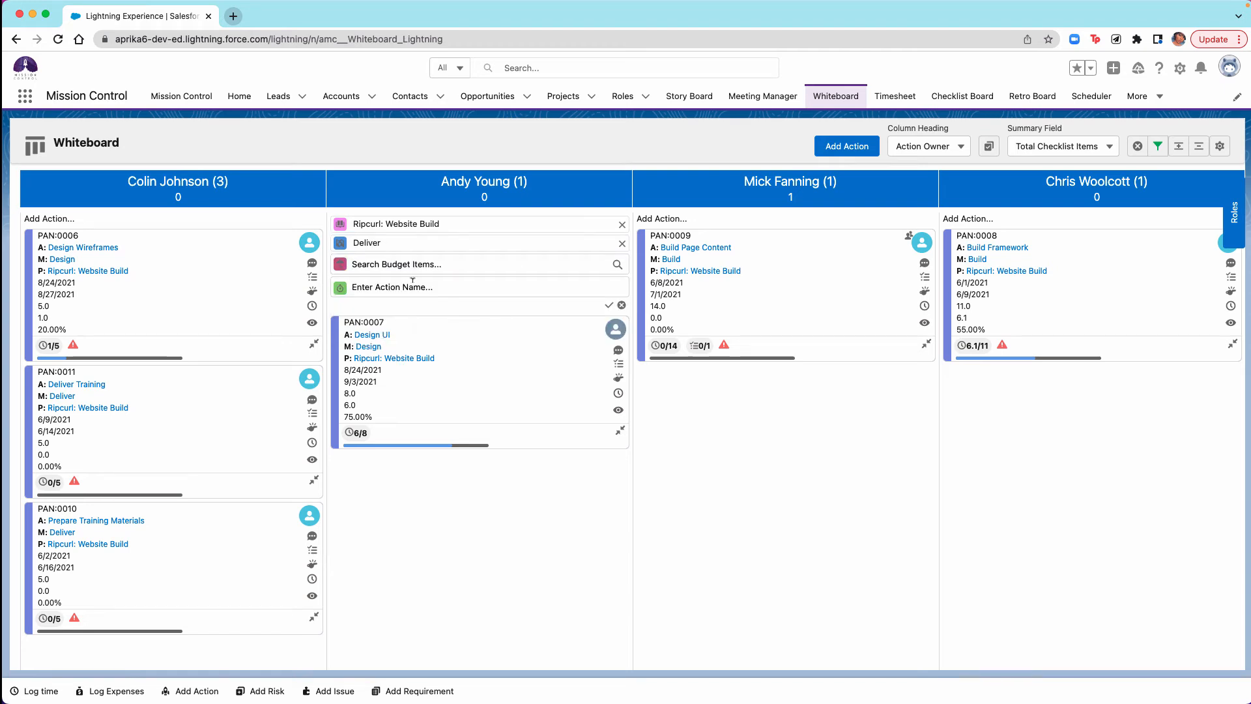
pyautogui.click(412, 282)
pyautogui.write('De')
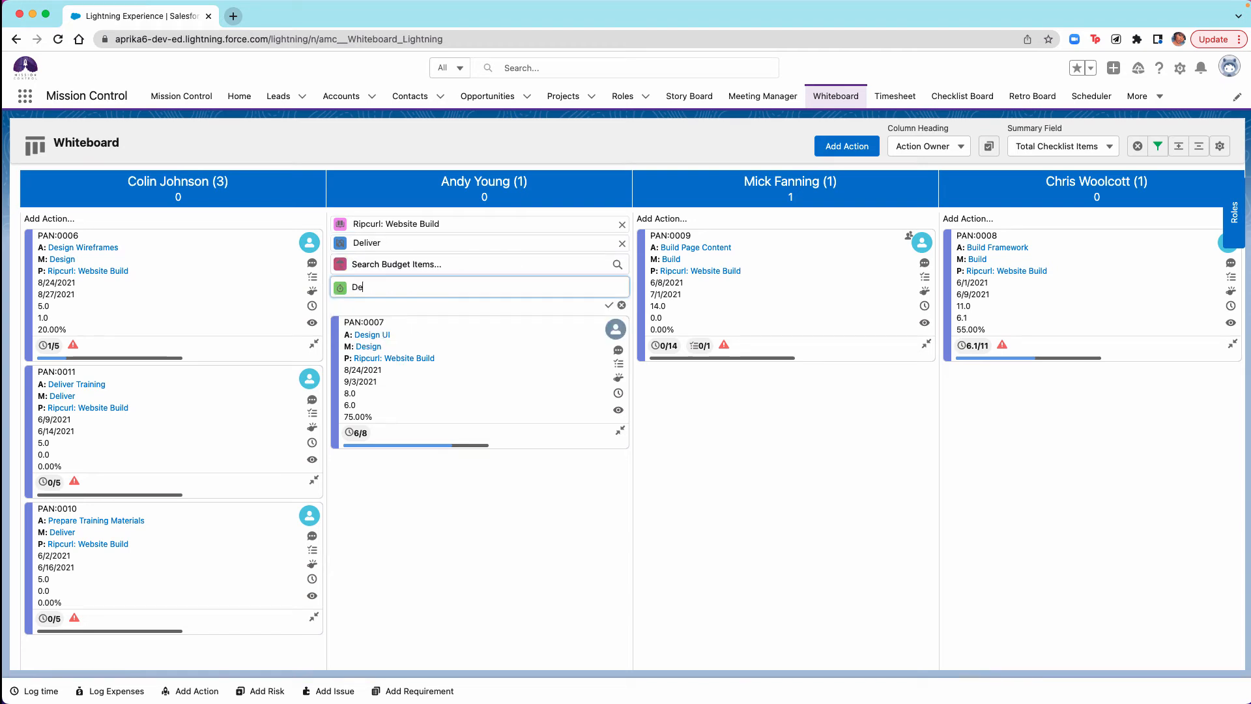
pyautogui.write('liver Trainingn Material')
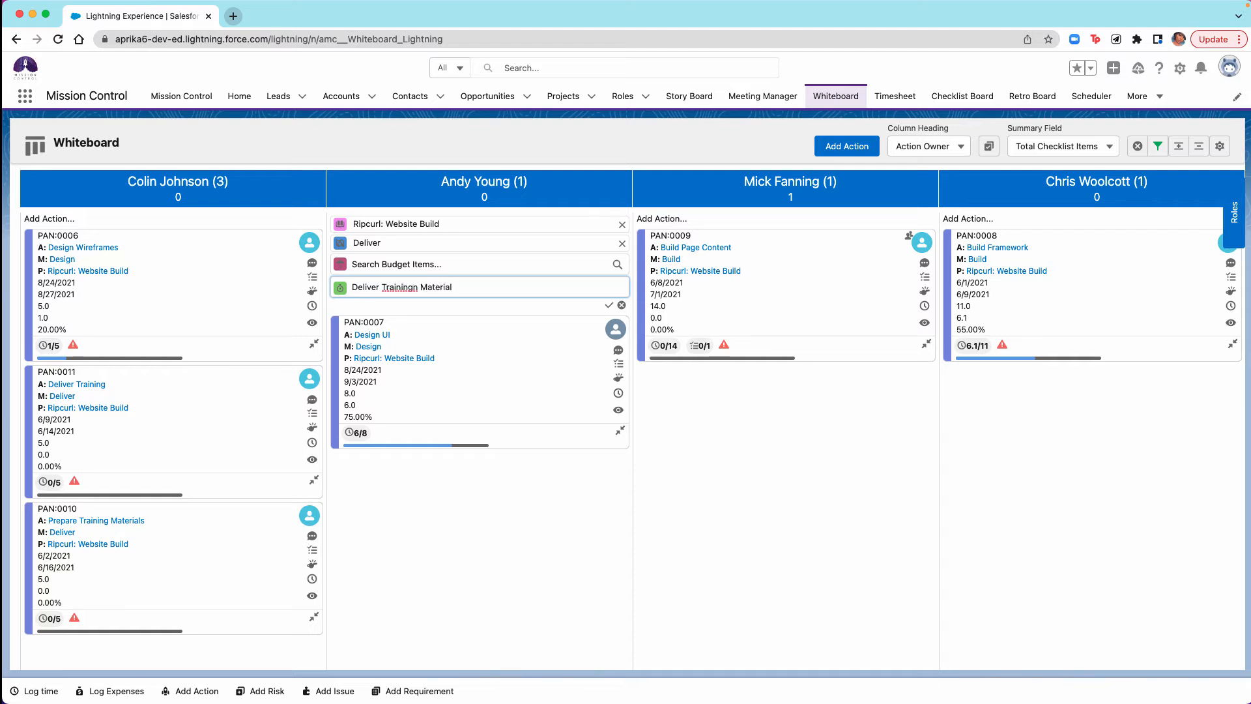
pyautogui.click(415, 287)
pyautogui.press('BackSpace')
# Assign the Deliver budget item to the new quick-add action and save it.
pyautogui.click(446, 262)
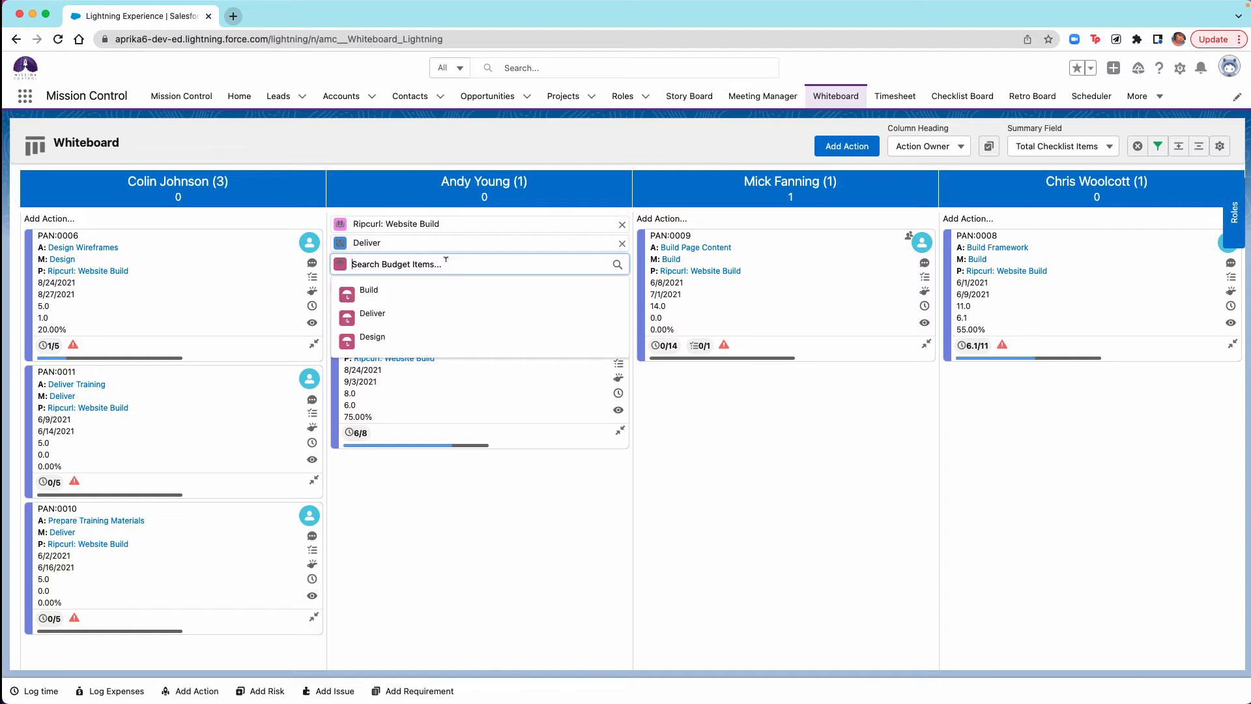
pyautogui.click(428, 291)
pyautogui.click(623, 263)
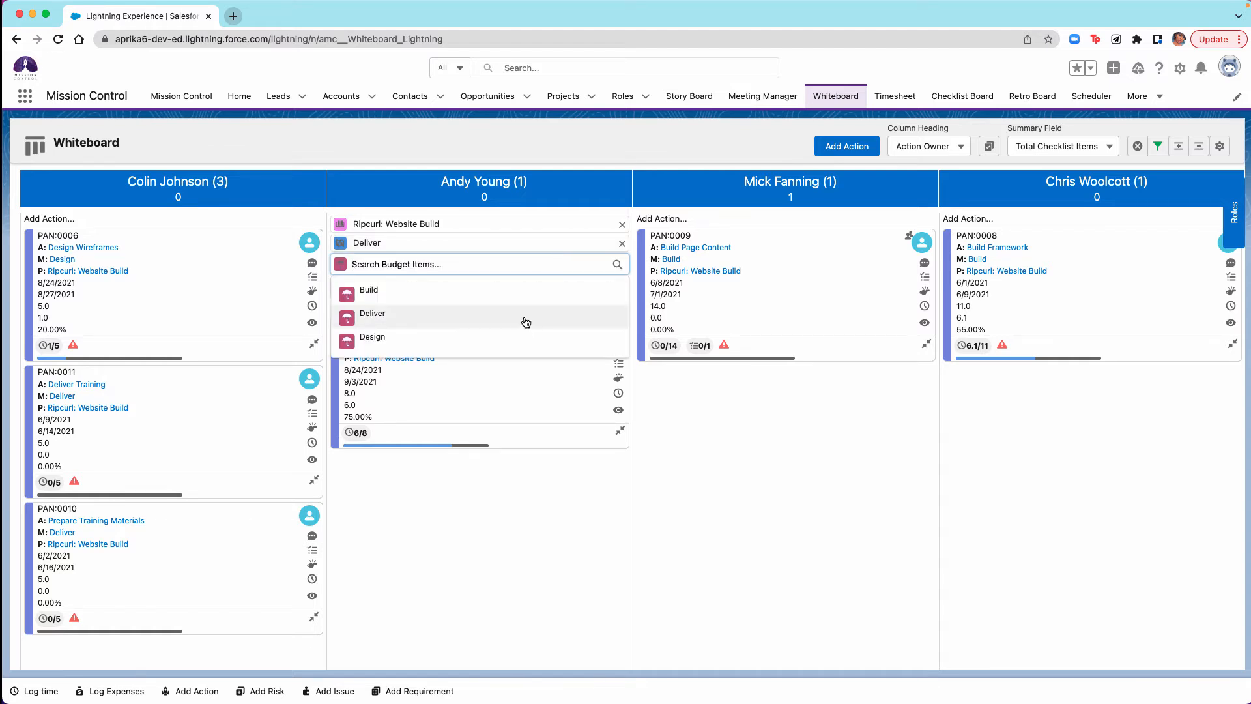
pyautogui.click(519, 320)
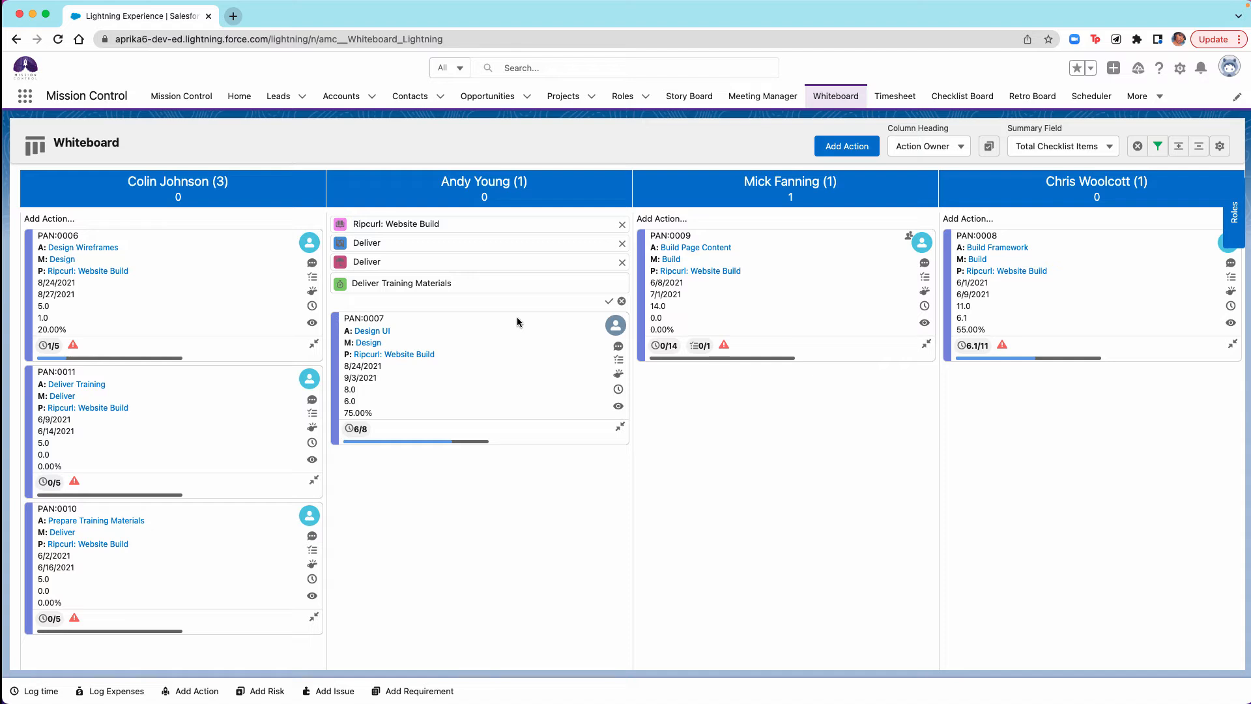
pyautogui.click(608, 305)
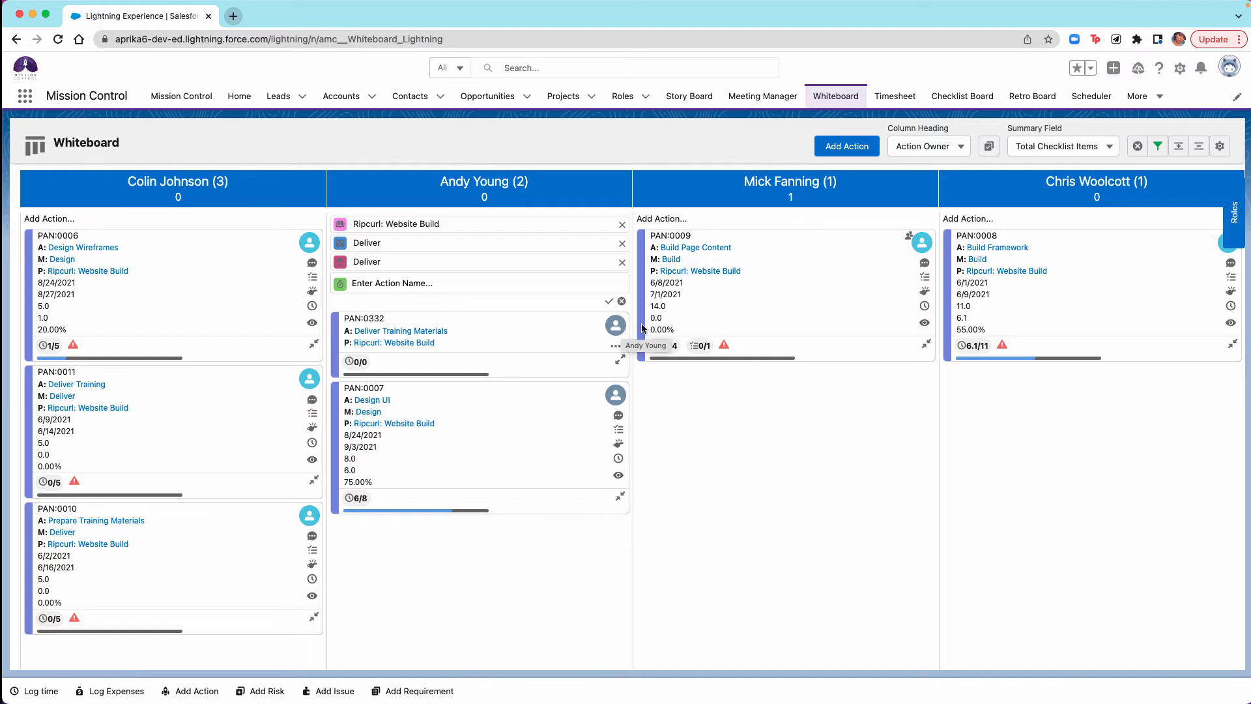
# Reassign the Deliver Training Materials action to the owner of Build Framework, using the list of roles.
pyautogui.click(1232, 232)
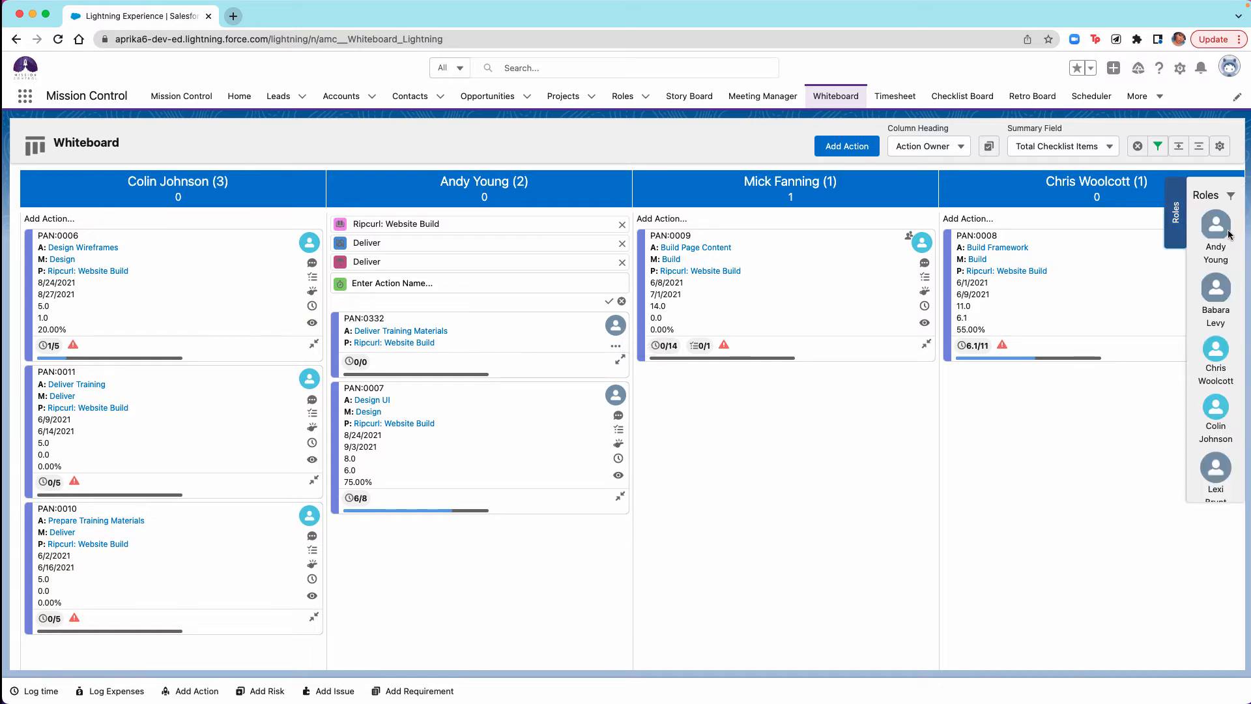
pyautogui.scroll(-3, 1204, 346)
pyautogui.scroll(3, 1205, 345)
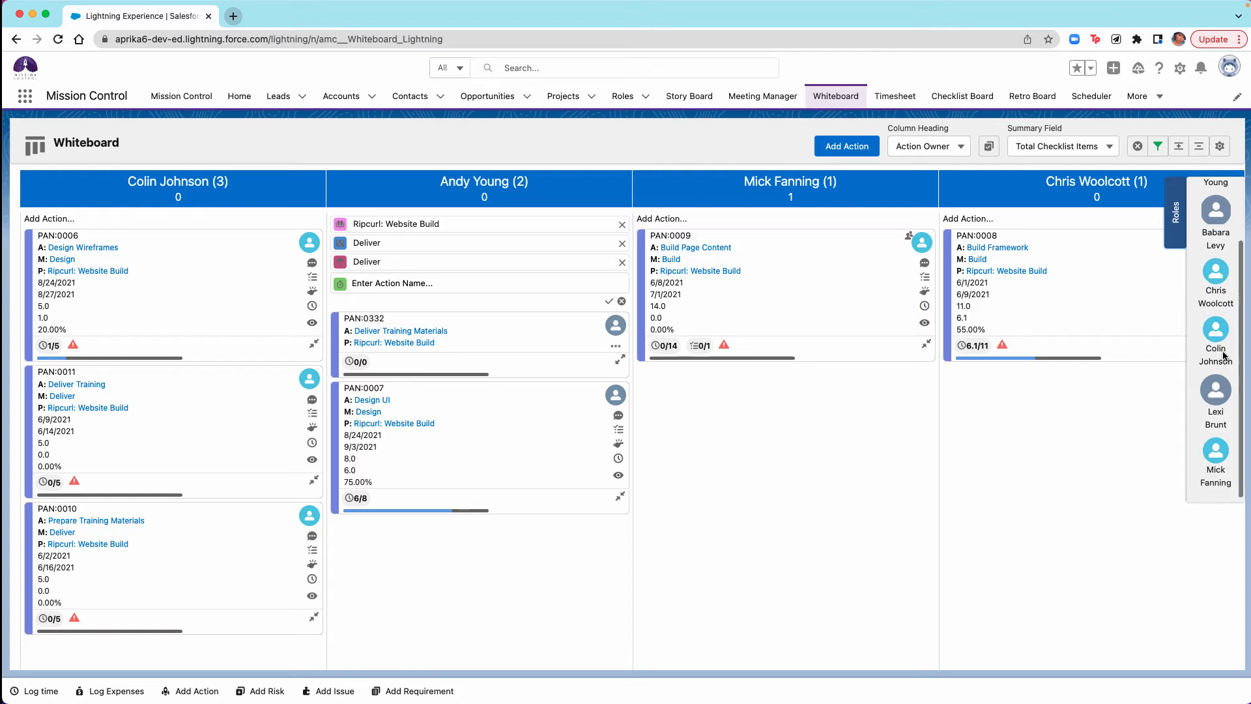
pyautogui.moveTo(1216, 352); pyautogui.dragTo(618, 327)
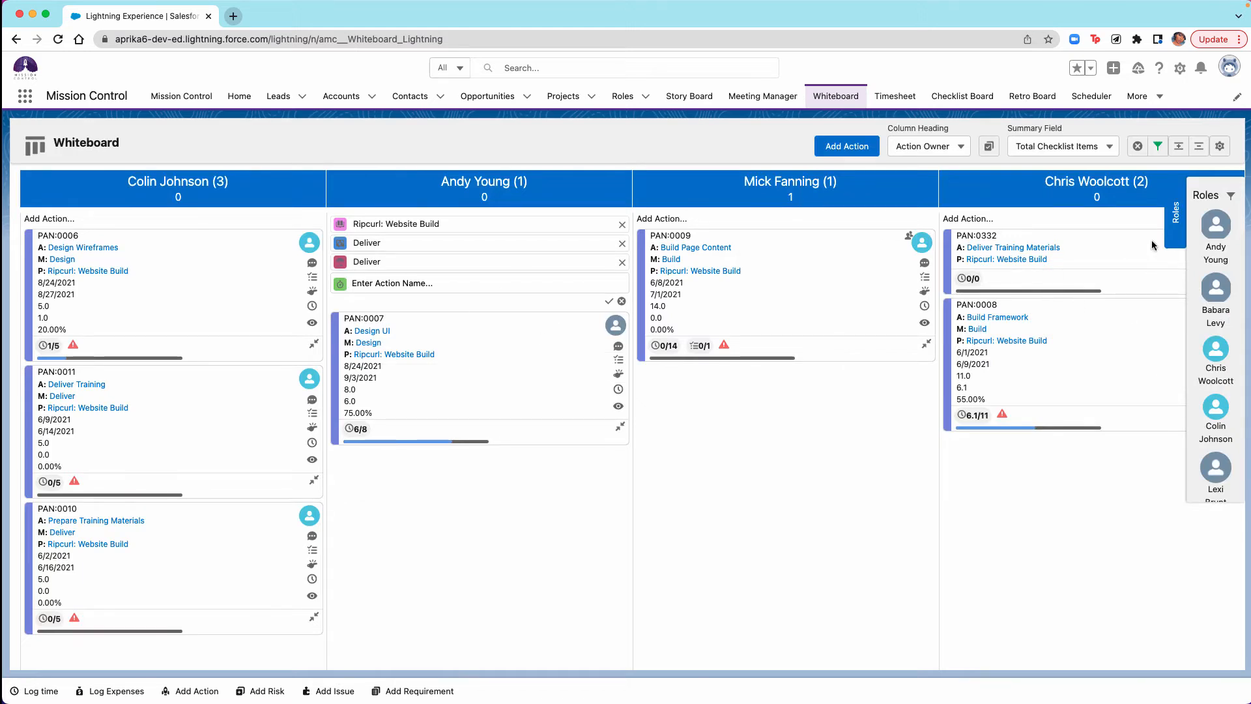
# Check the role filters for skills, proficiency and teams, cancel them, and hide the list of roles.
pyautogui.click(1232, 197)
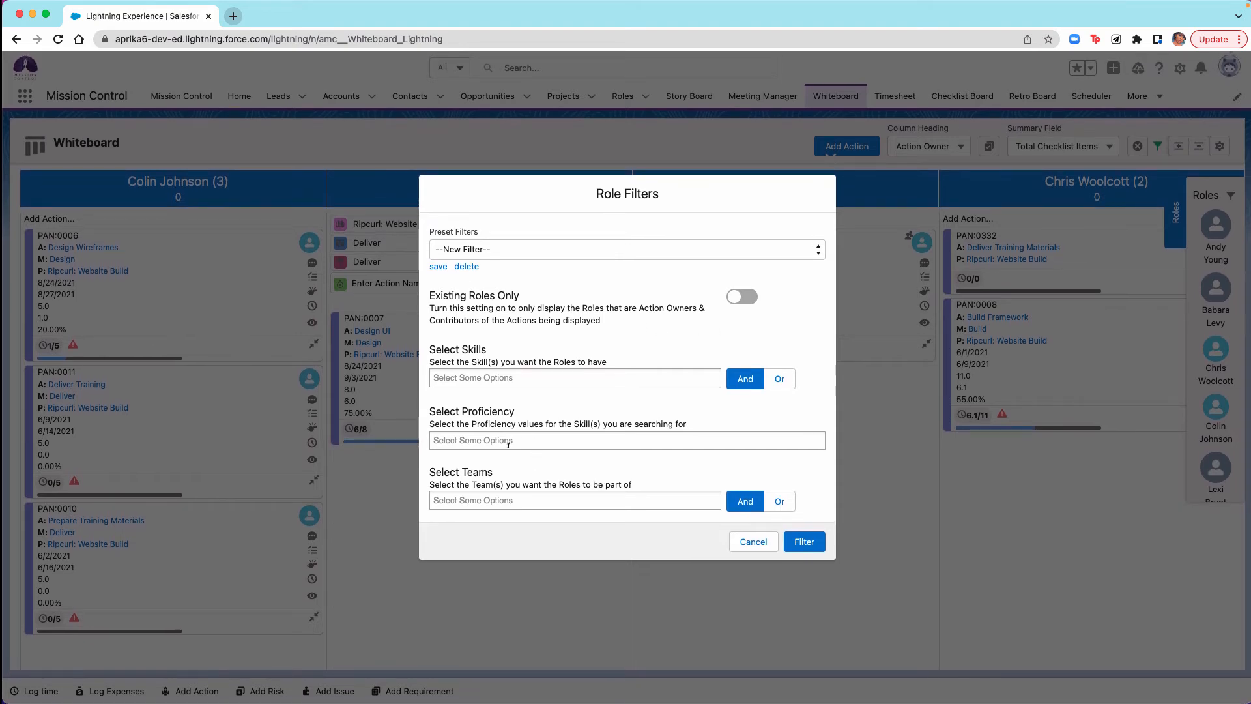
pyautogui.click(752, 543)
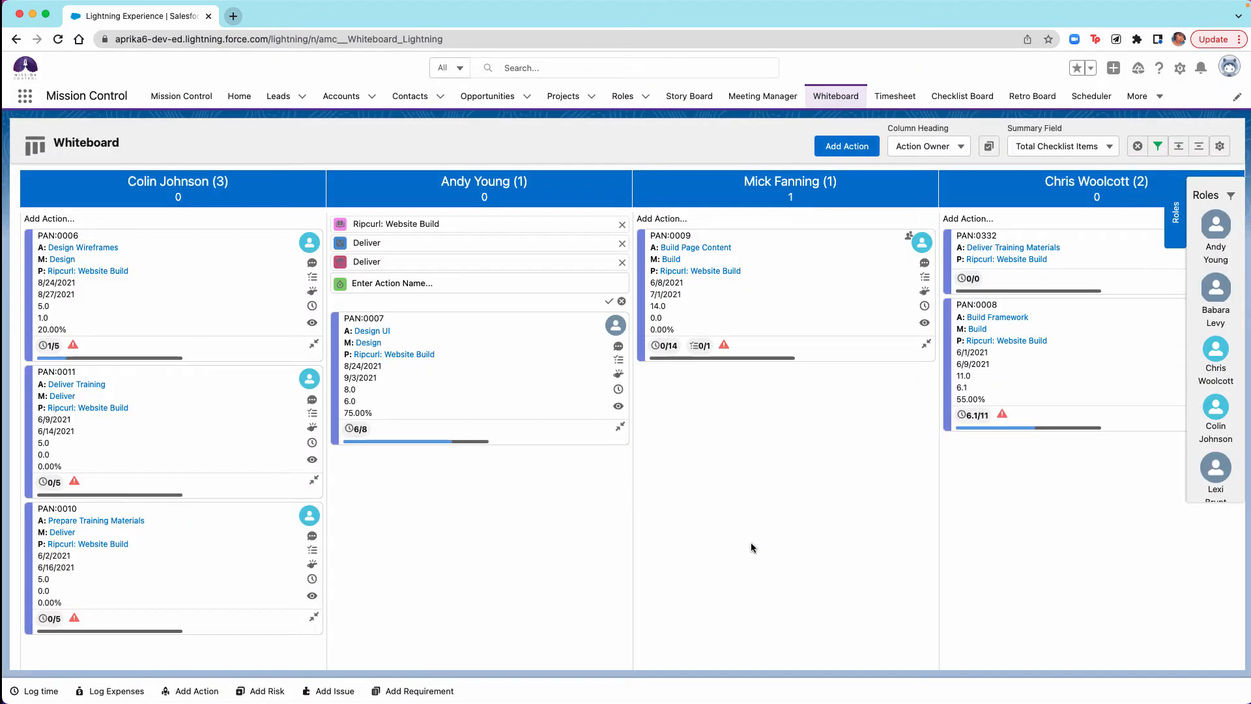
pyautogui.click(1179, 243)
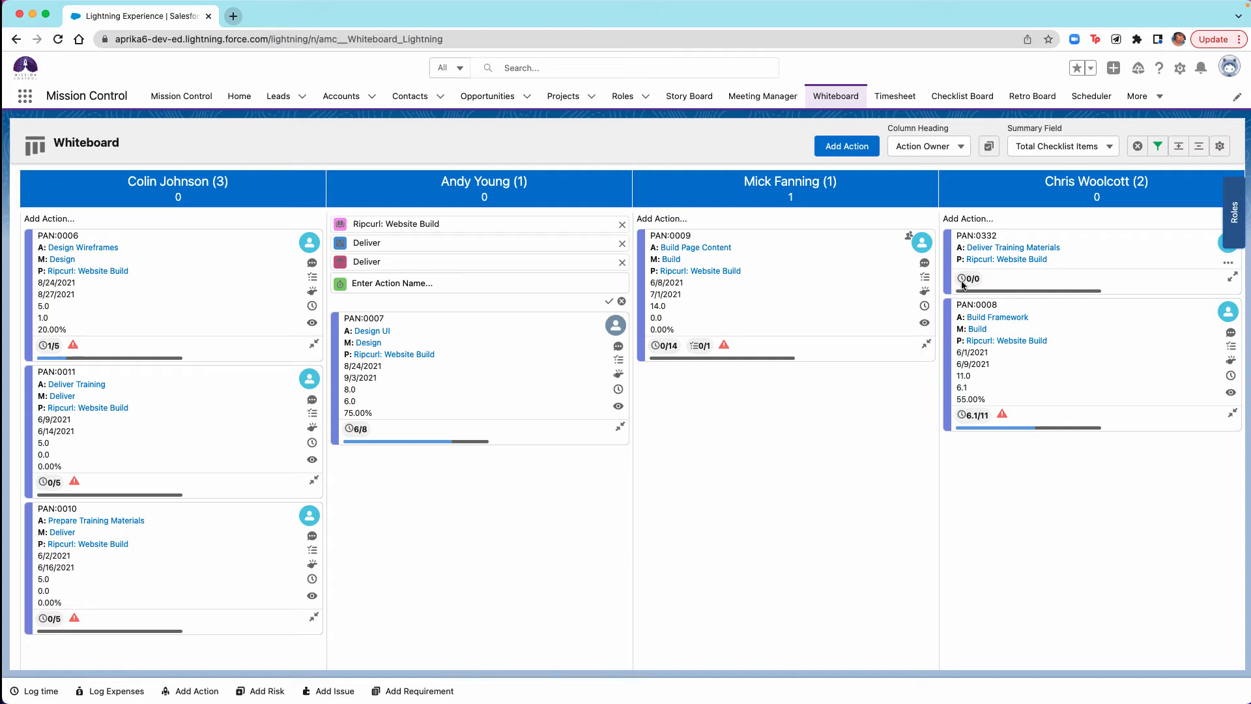
# Group the whiteboard by Status and move the Design Wireframes action from In Progress to Complete.
pyautogui.click(936, 150)
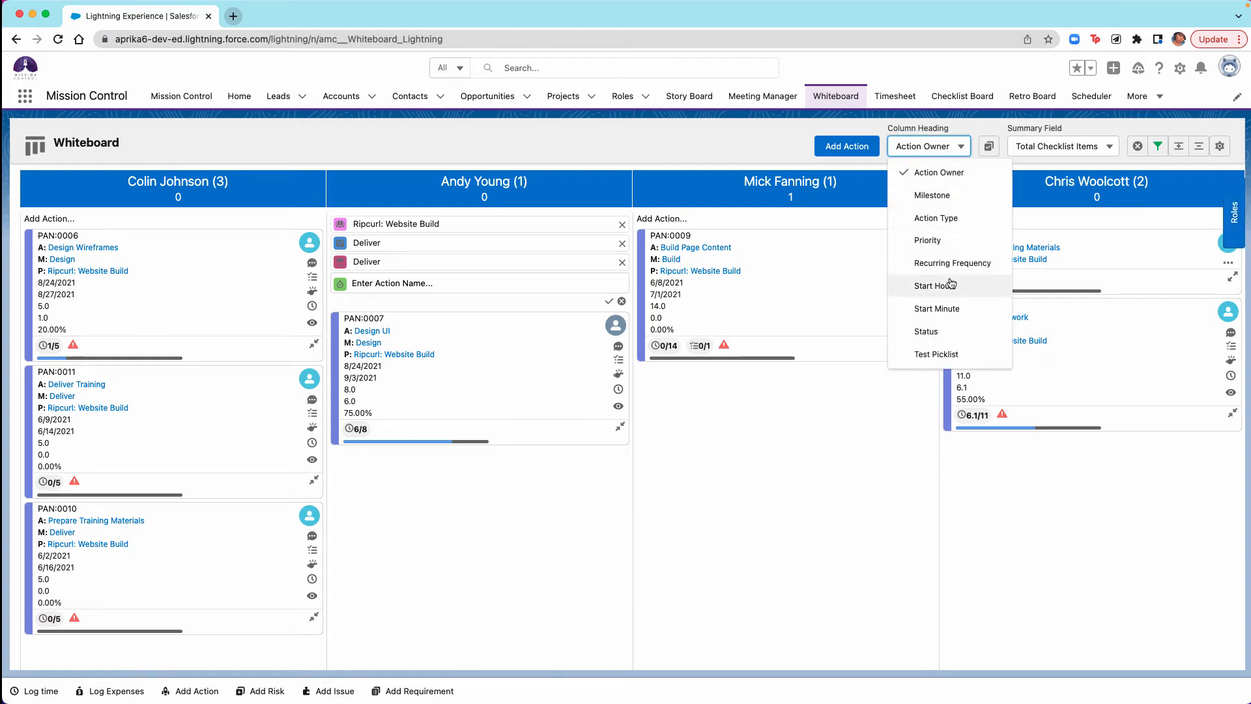
pyautogui.click(938, 326)
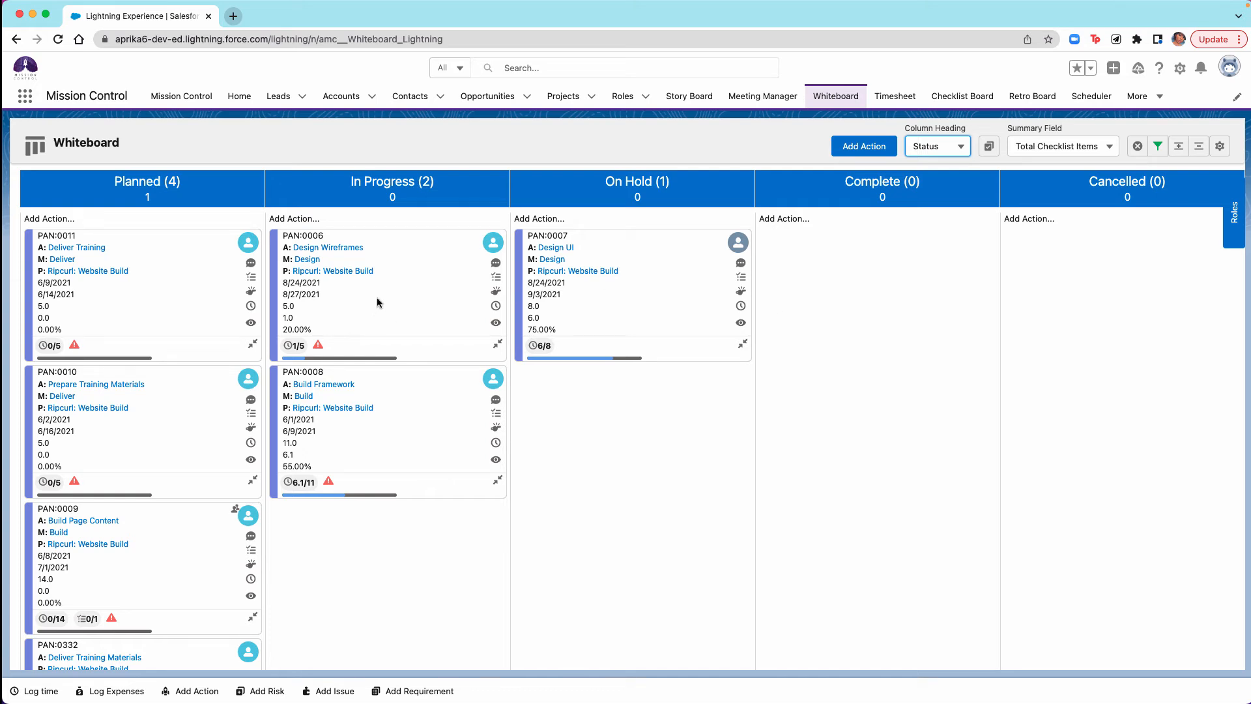
pyautogui.moveTo(377, 295); pyautogui.dragTo(869, 304)
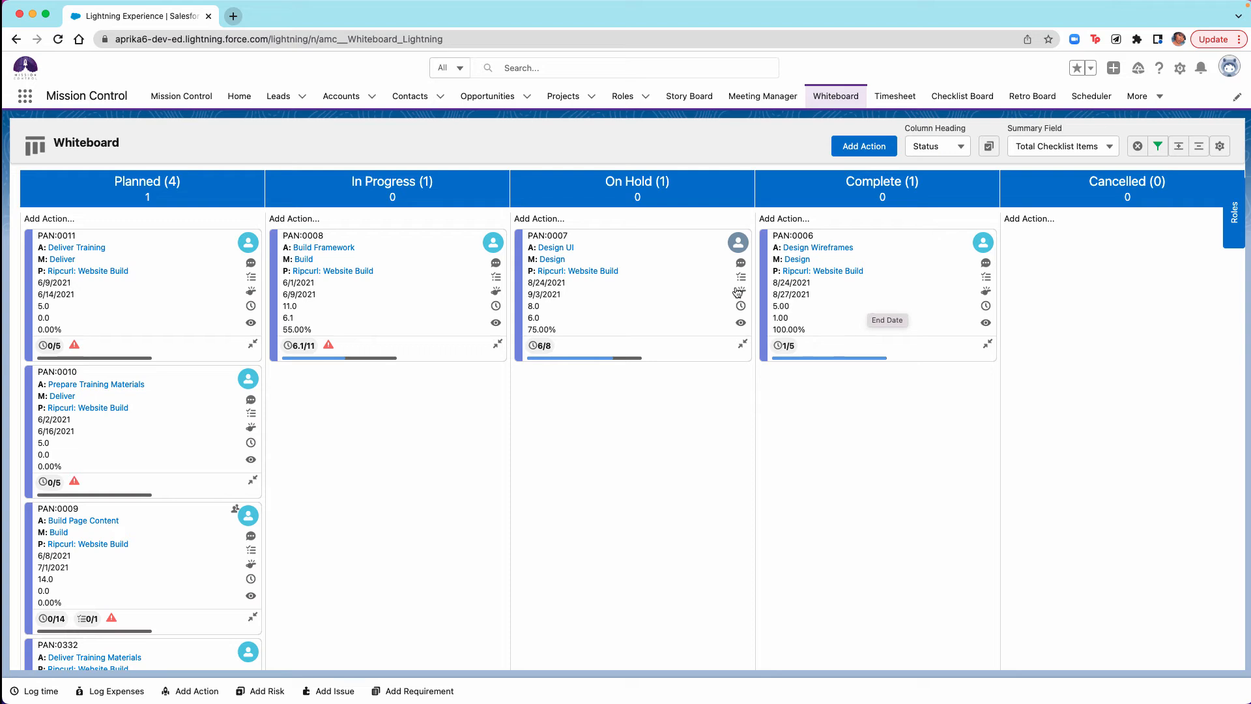
# Restore the Action Owner grouping and move the Build Framework action to the column of Build Page Content's owner.
pyautogui.click(958, 146)
pyautogui.click(964, 175)
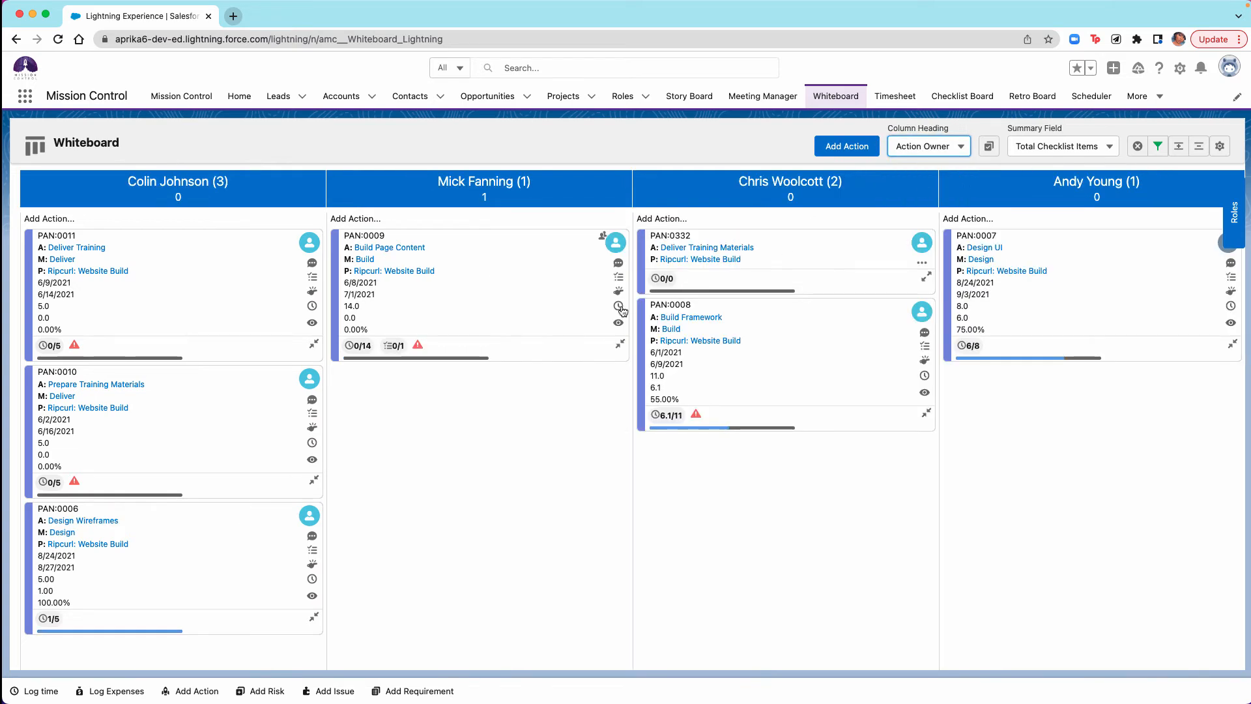
pyautogui.moveTo(774, 374); pyautogui.dragTo(465, 443)
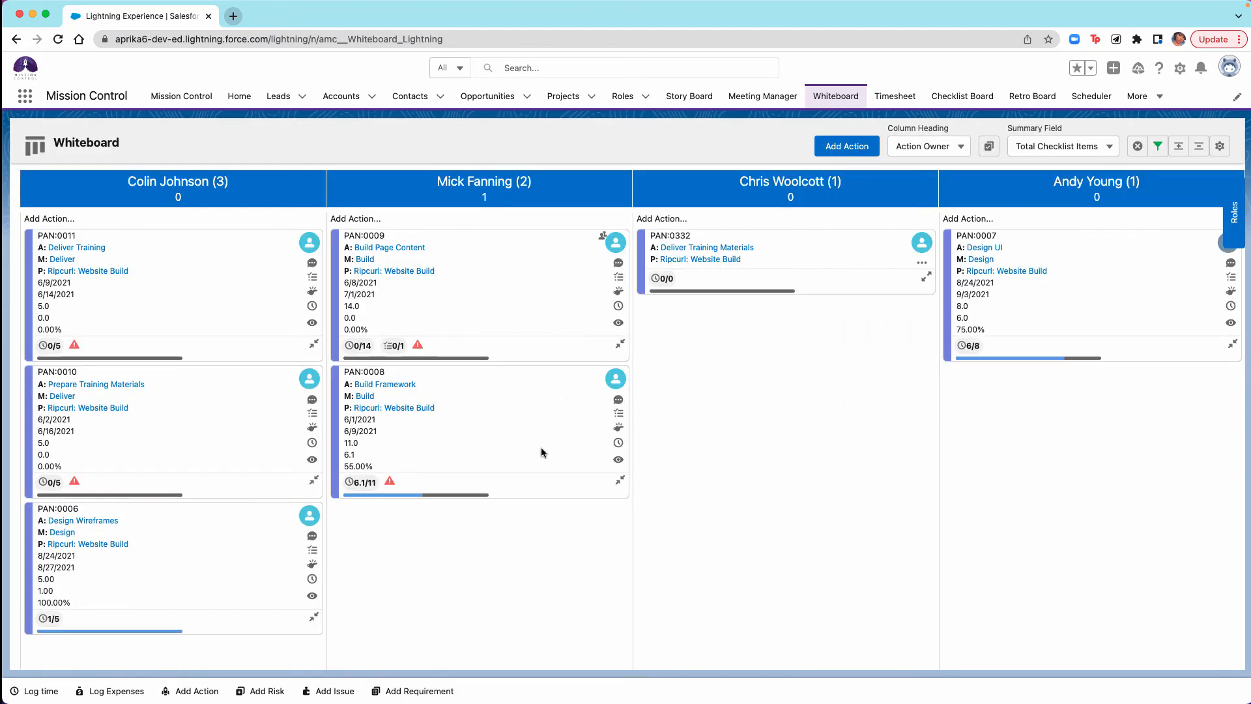
# View the action summary of Build Framework and close it.
pyautogui.click(619, 461)
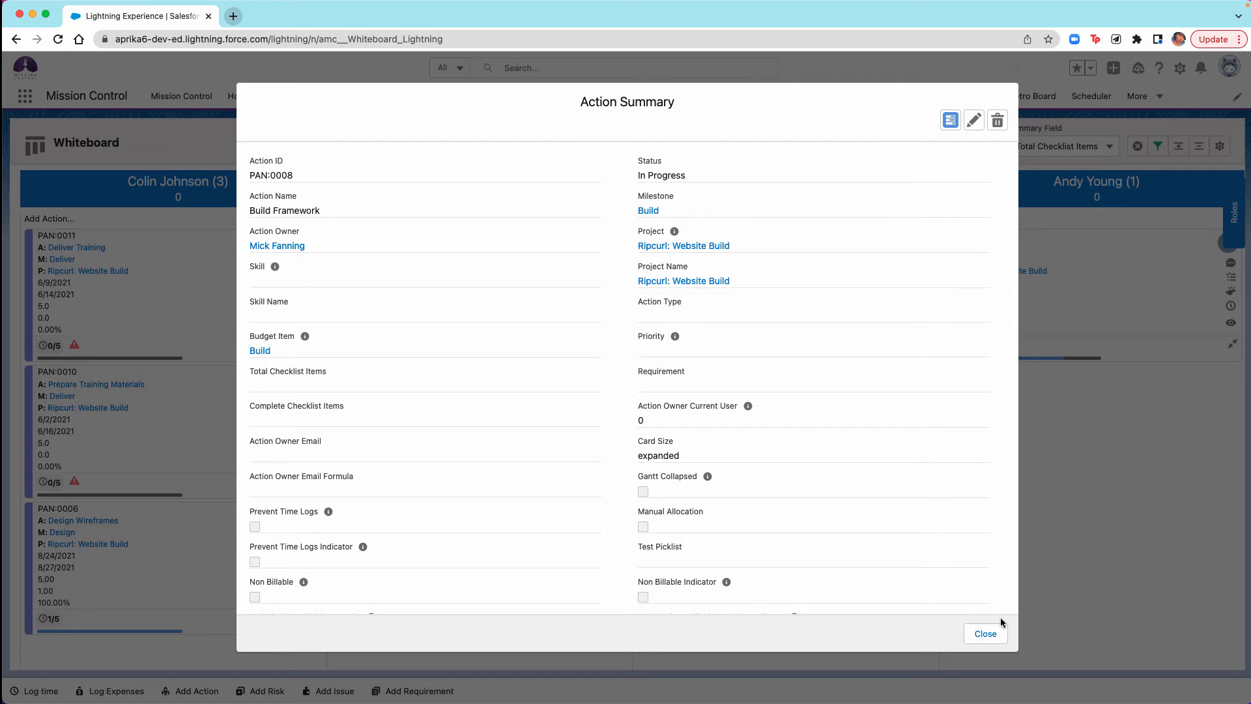
pyautogui.click(988, 636)
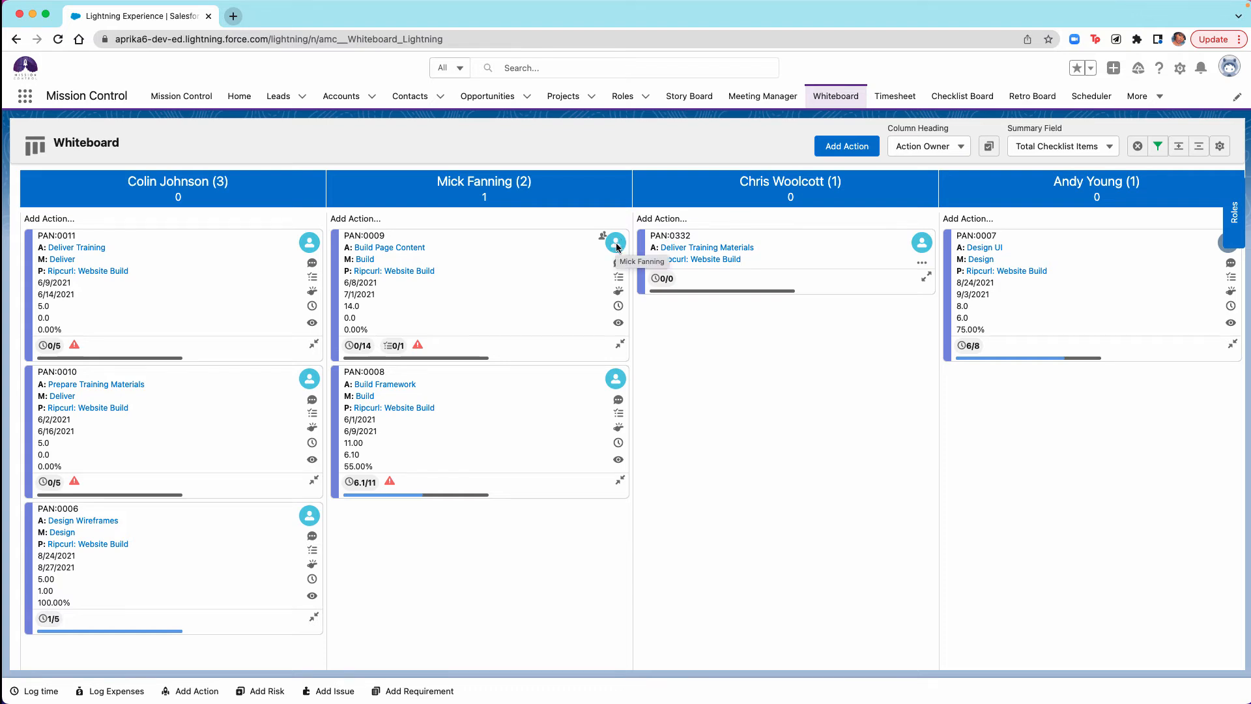
# Review the contributors, Chatter feed and action summary of the Build Page Content card.
pyautogui.moveTo(601, 241)
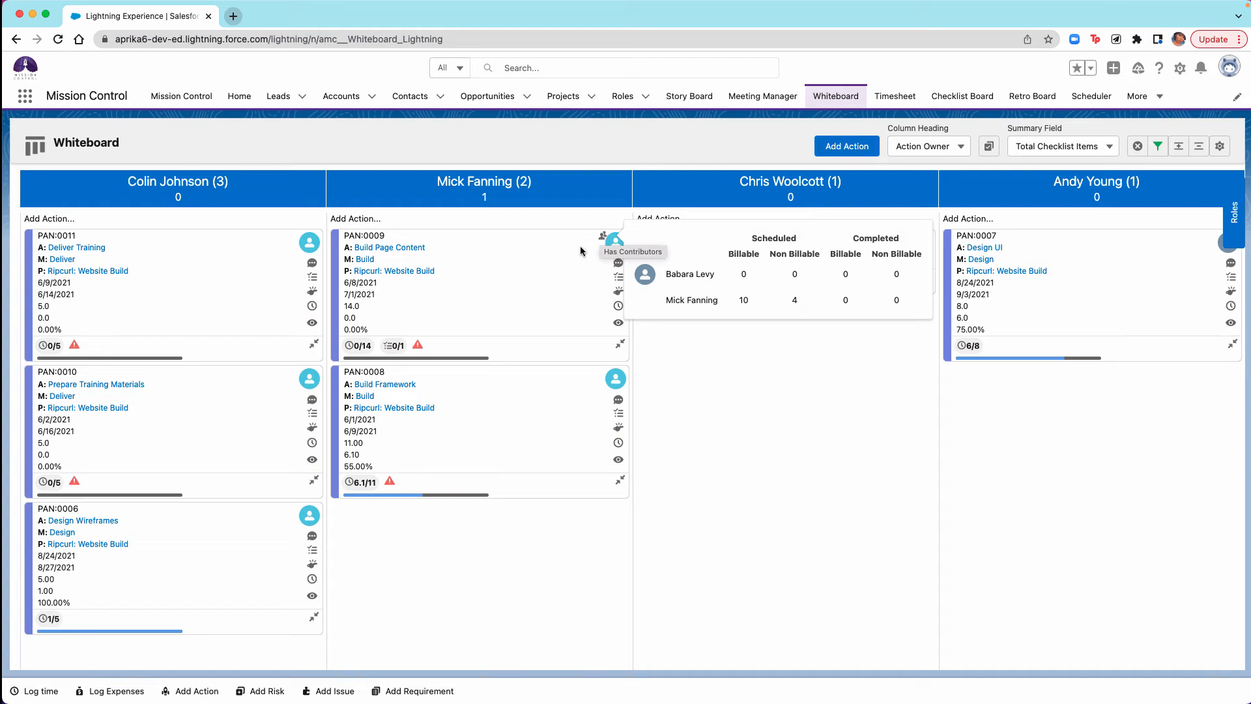
pyautogui.click(618, 264)
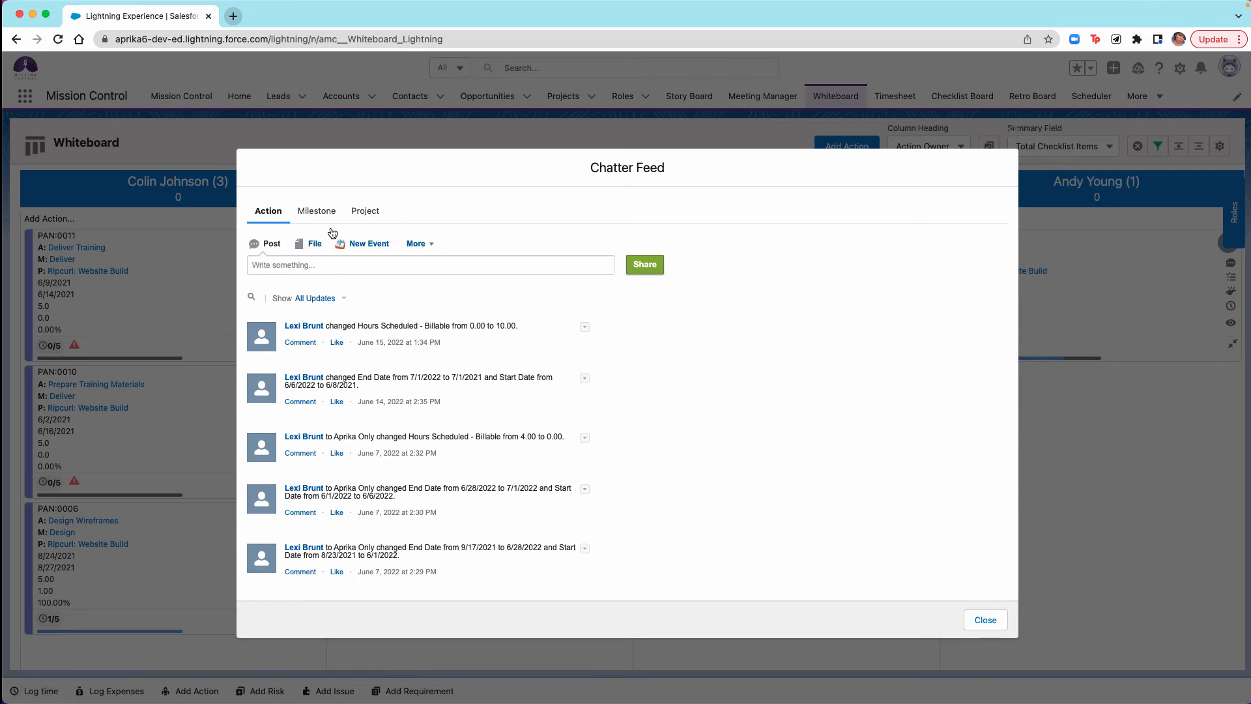
pyautogui.click(985, 620)
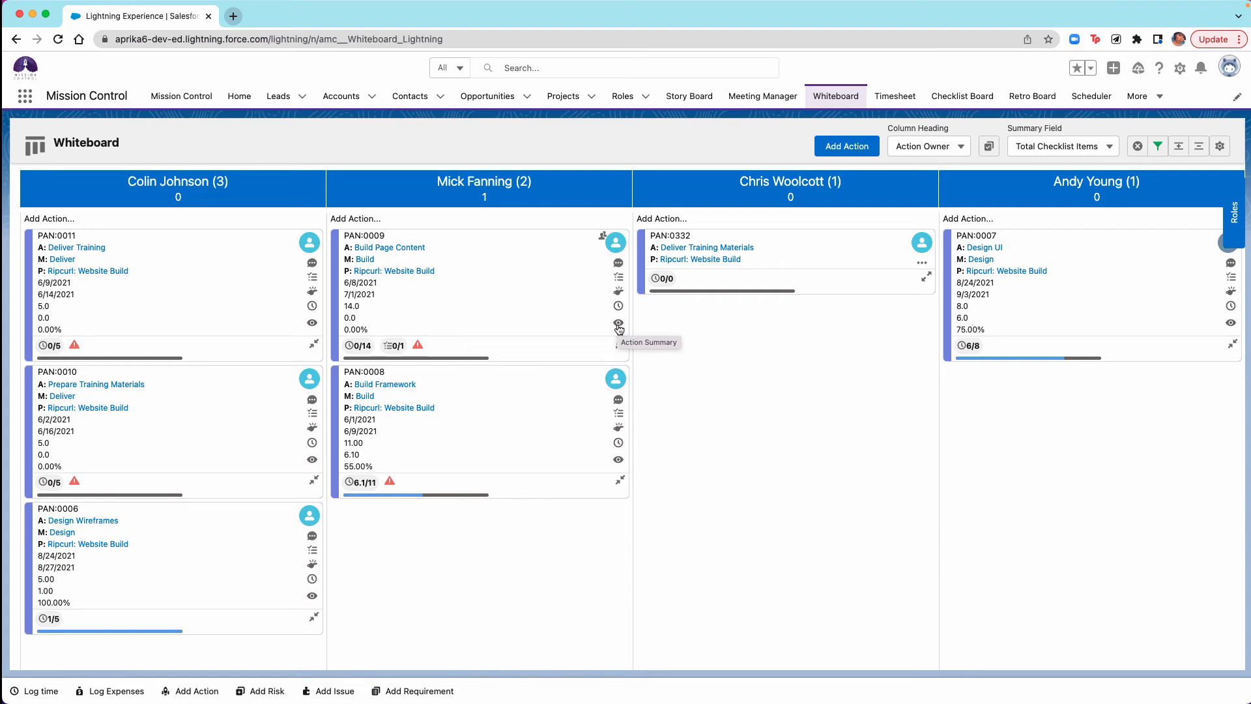
pyautogui.click(618, 325)
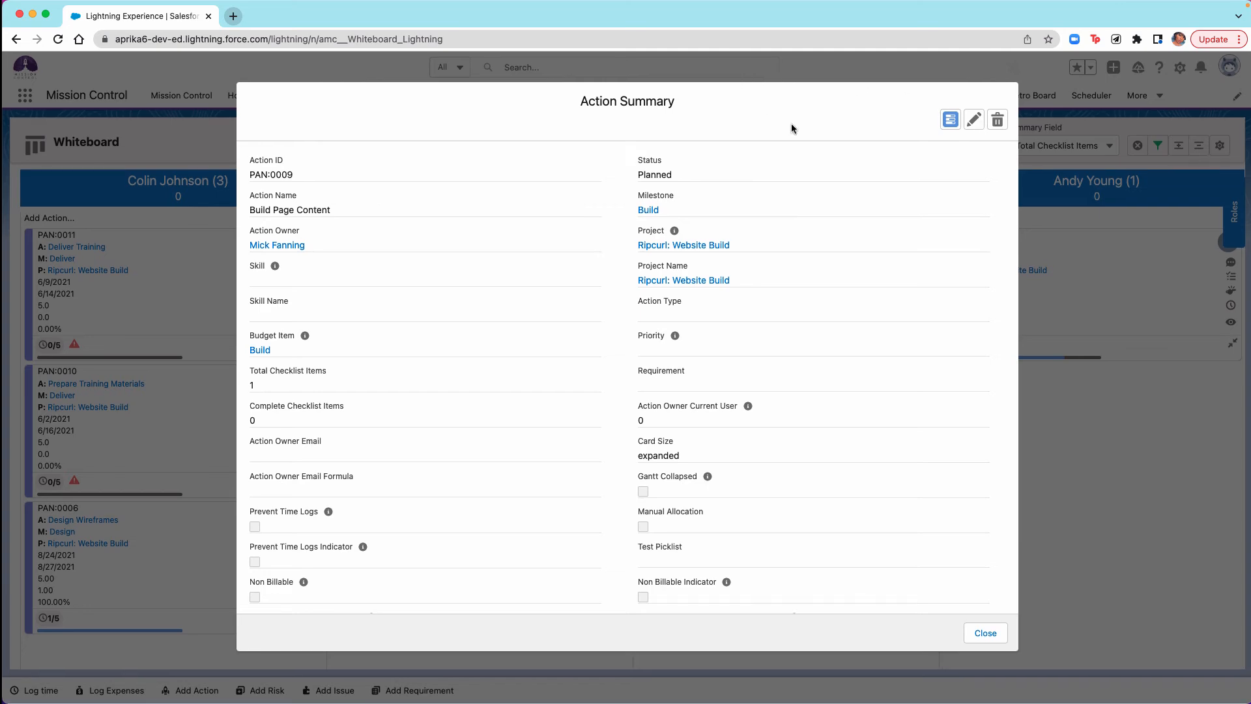
pyautogui.click(969, 636)
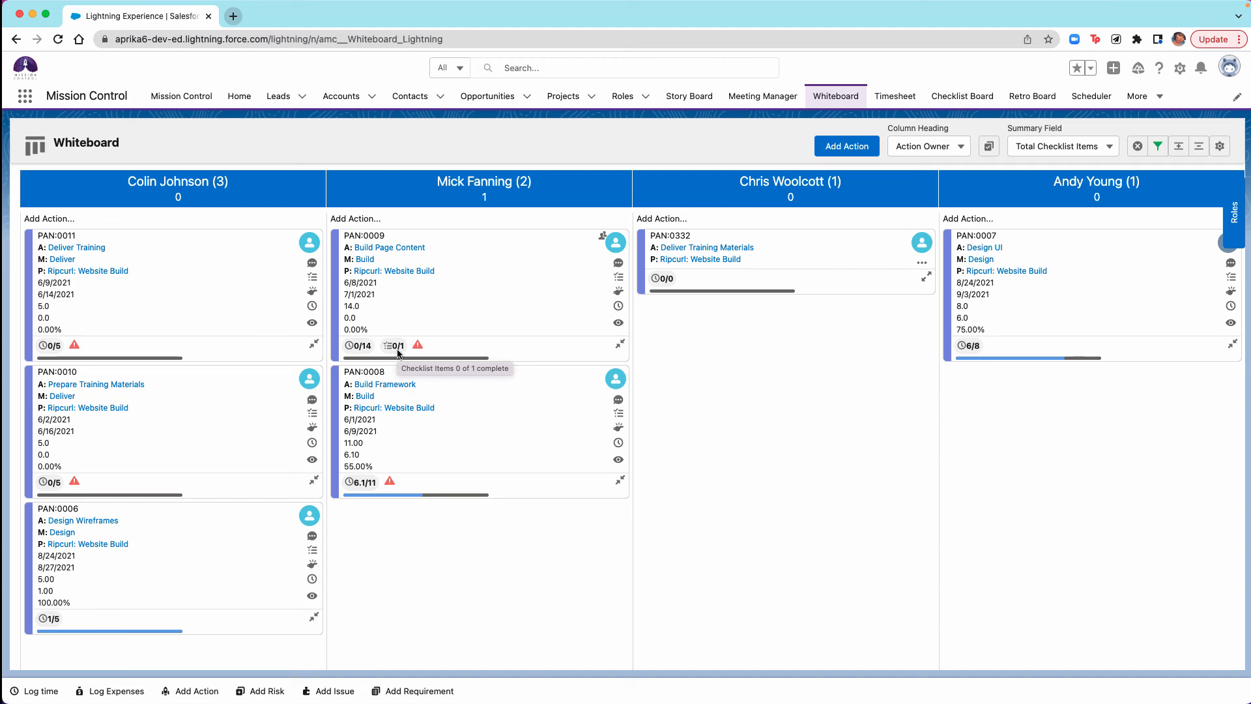
# Review the card feature options in the whiteboard settings and leave them without saving.
pyautogui.click(1224, 151)
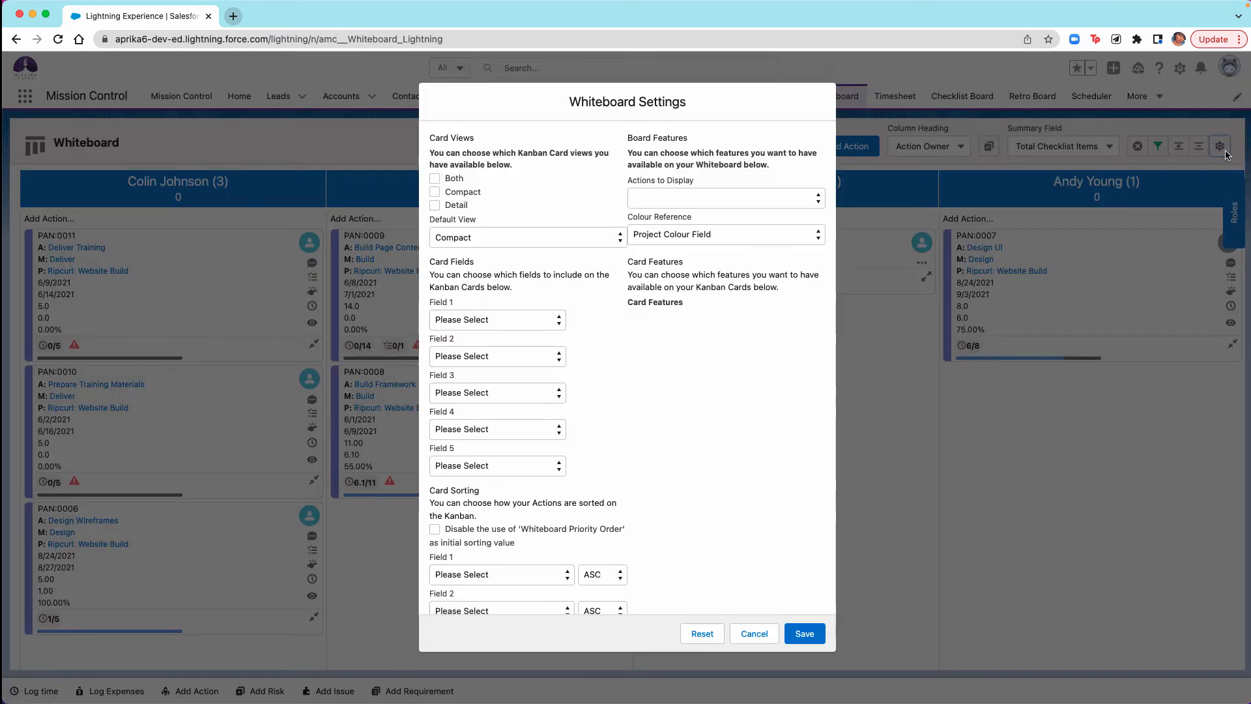
pyautogui.scroll(-1, 678, 427)
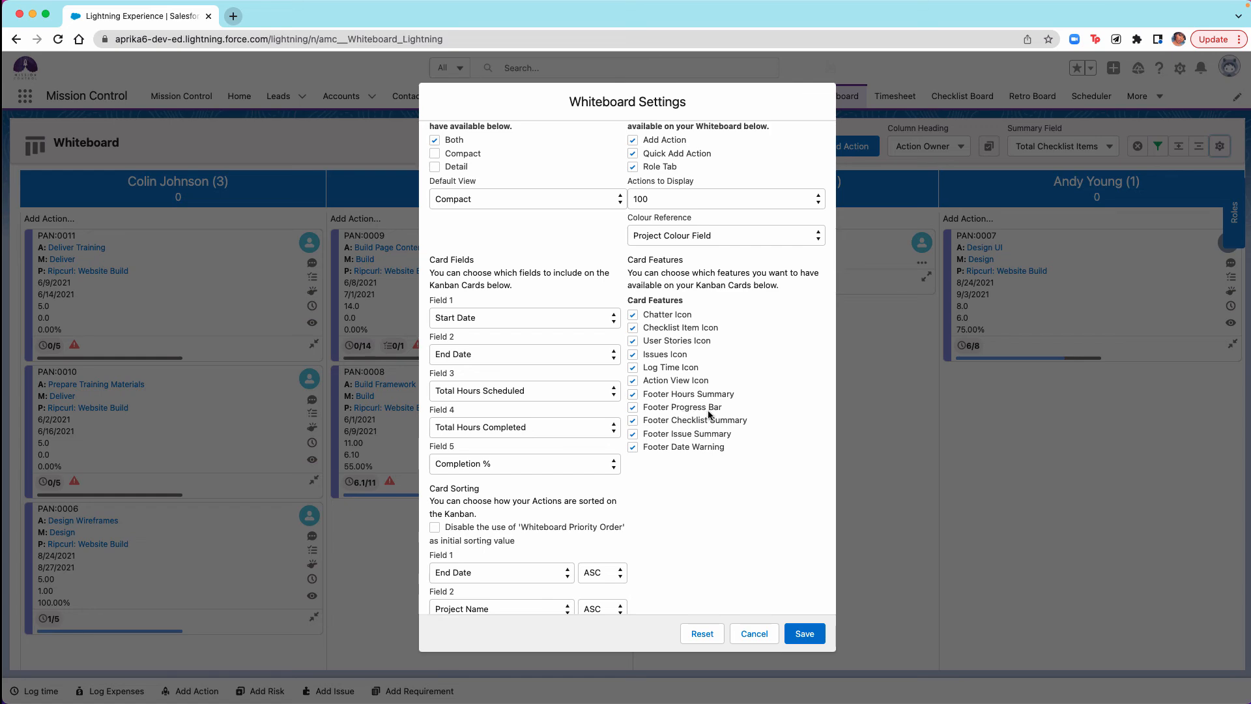
pyautogui.click(743, 634)
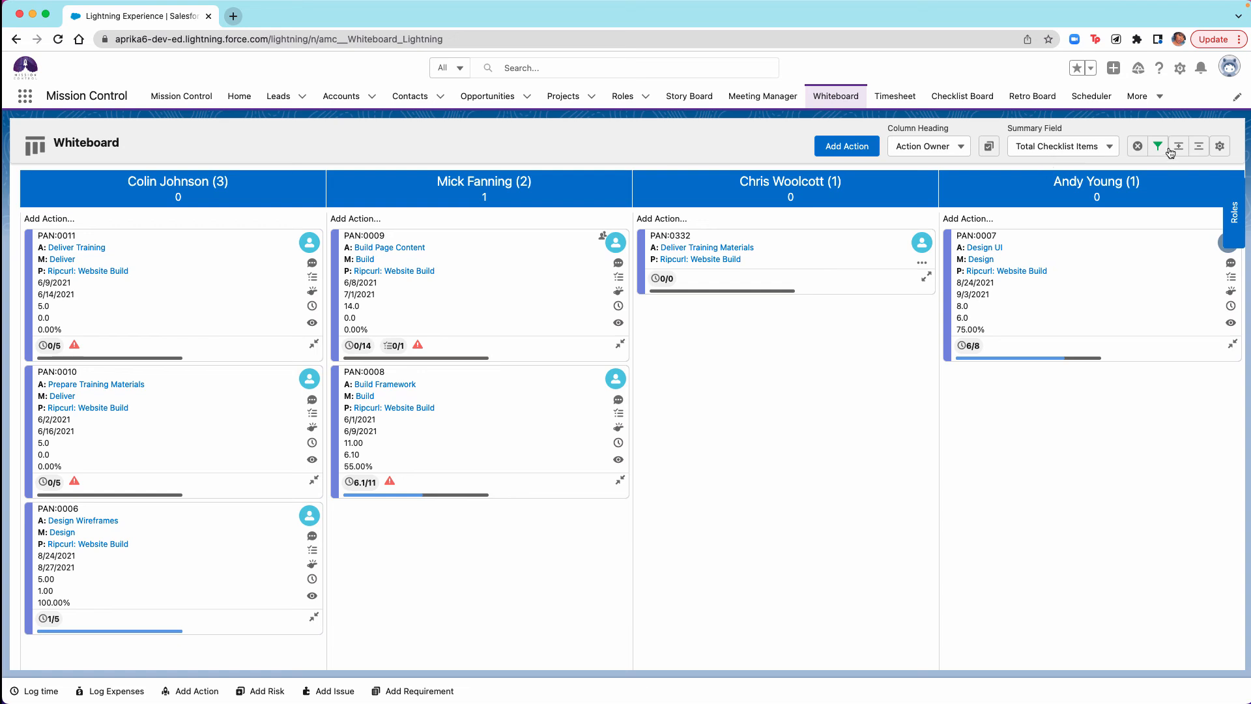
# Group the whiteboard columns by Milestone and clear the applied whiteboard filter.
pyautogui.click(923, 150)
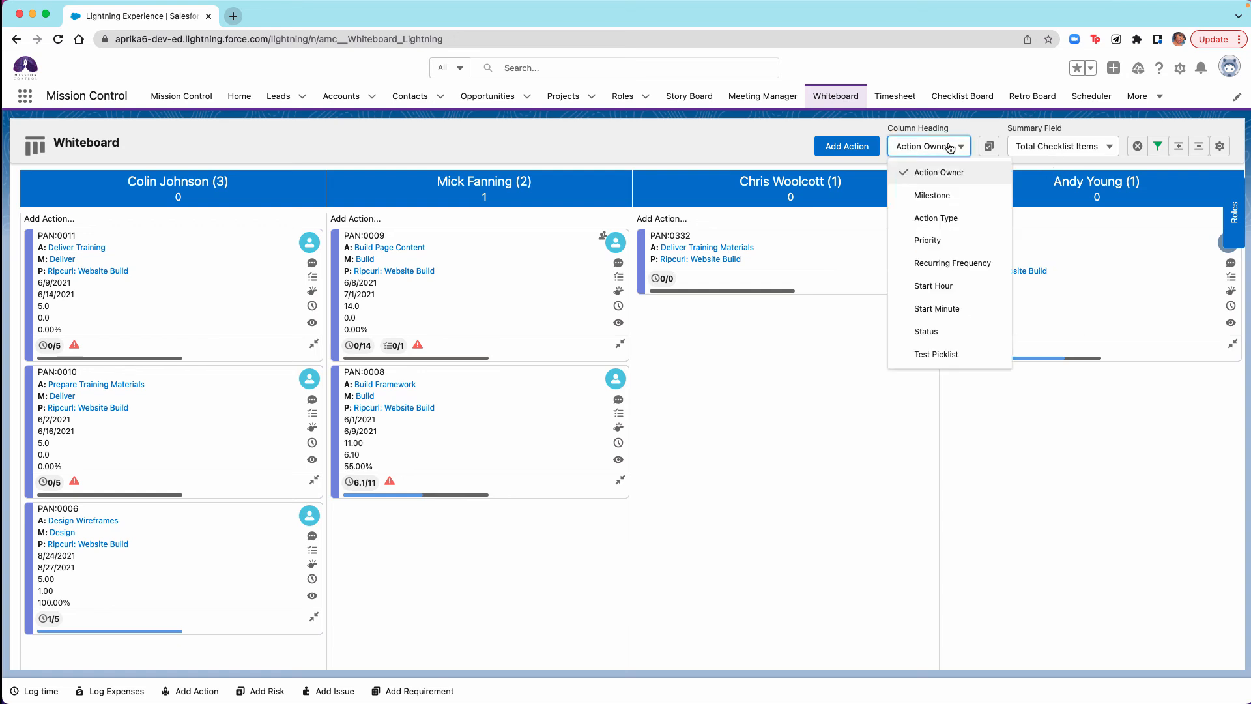
pyautogui.click(933, 197)
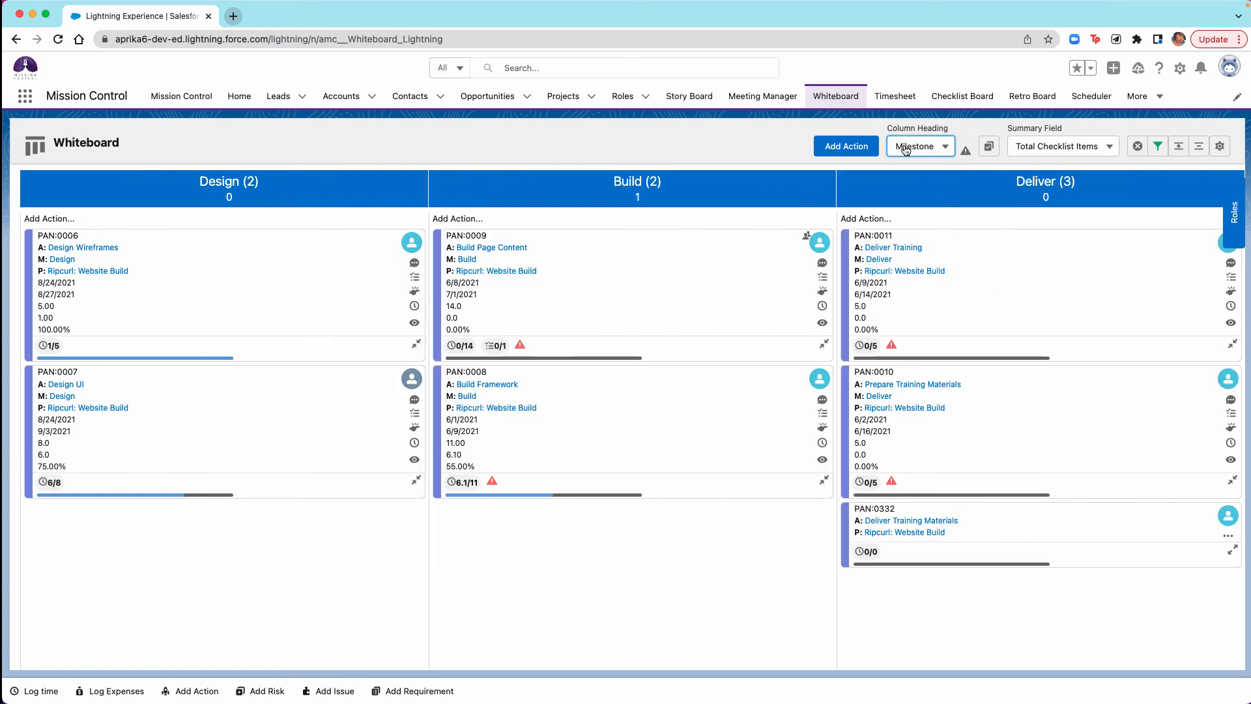
pyautogui.click(1135, 147)
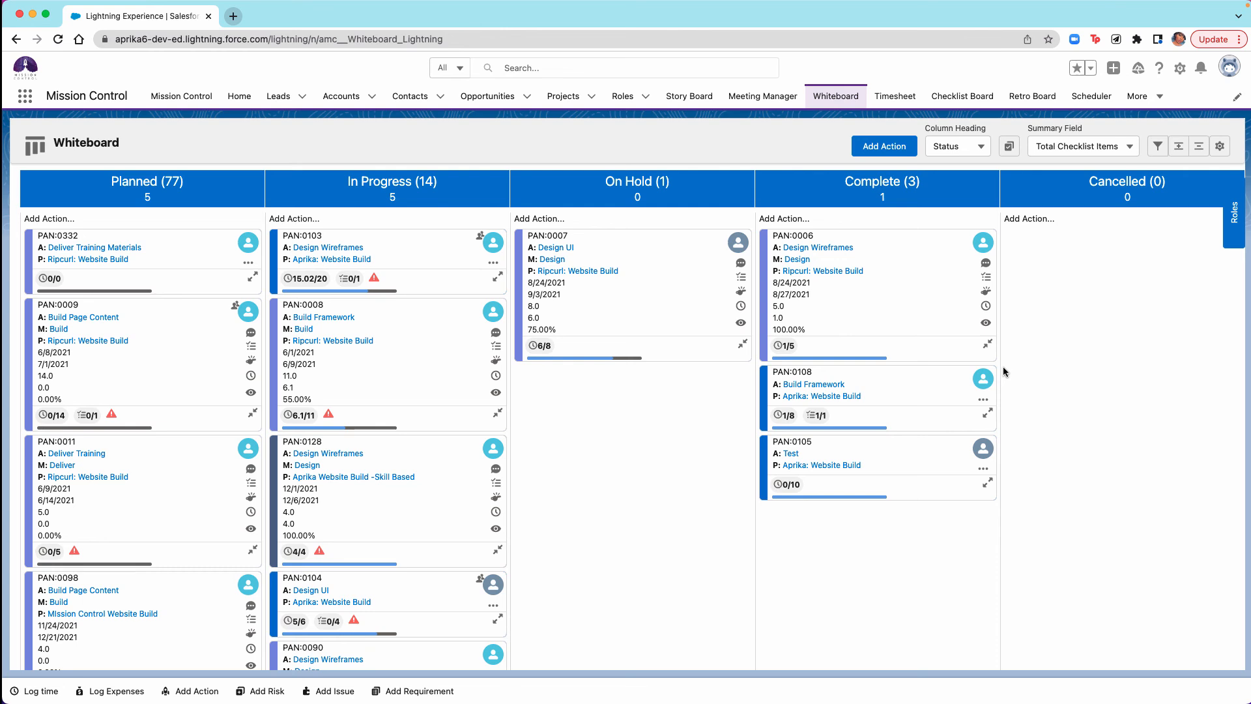
# Examine the project, milestone, action, role and date criteria available in the whiteboard filters.
pyautogui.click(1159, 150)
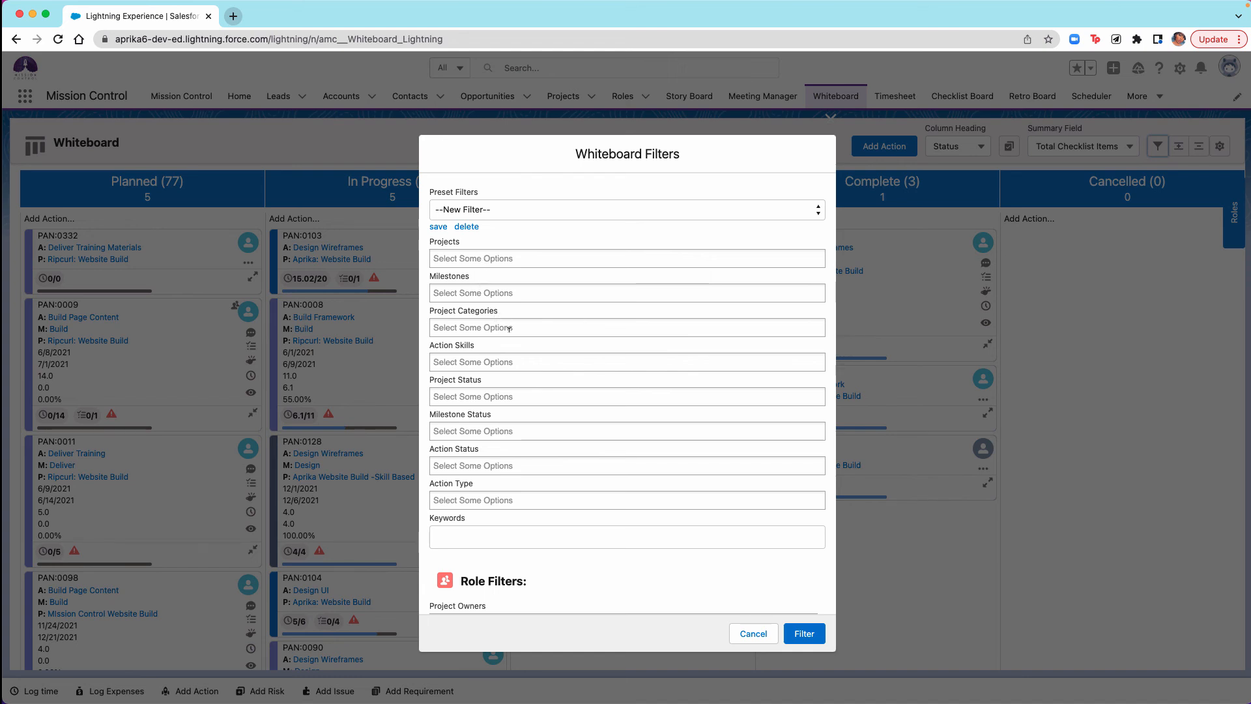
pyautogui.scroll(-3, 509, 343)
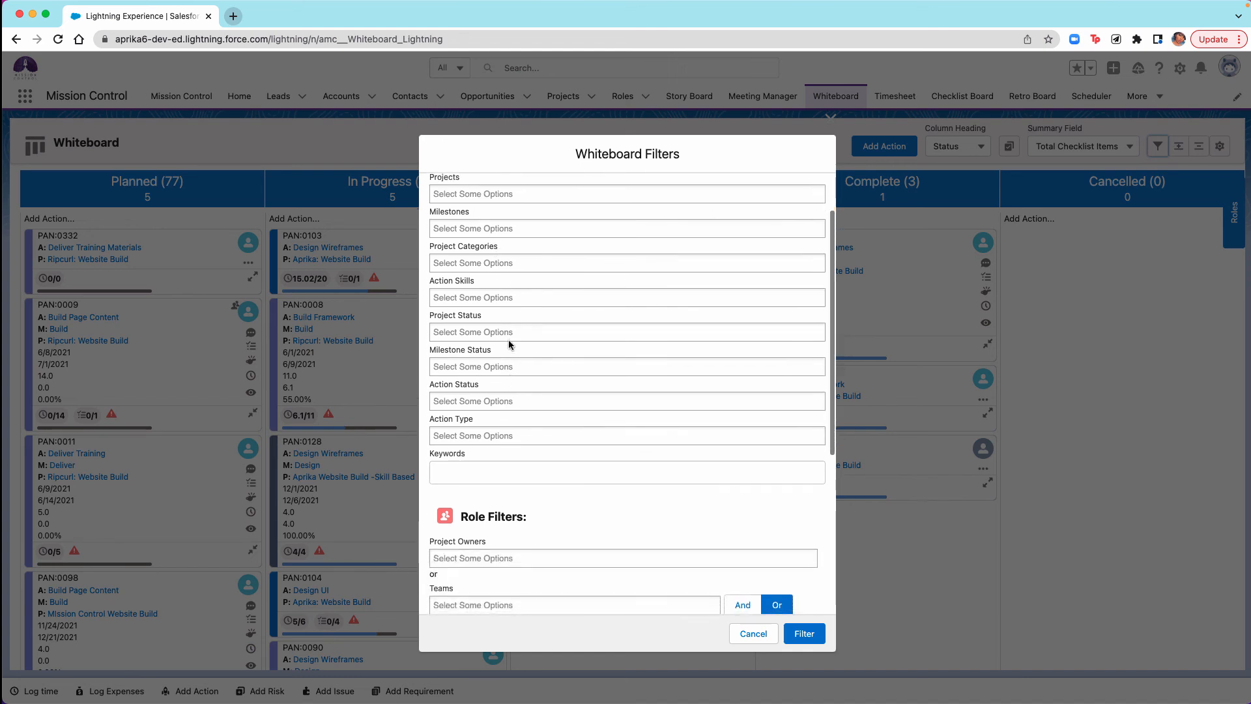
pyautogui.scroll(-1, 509, 336)
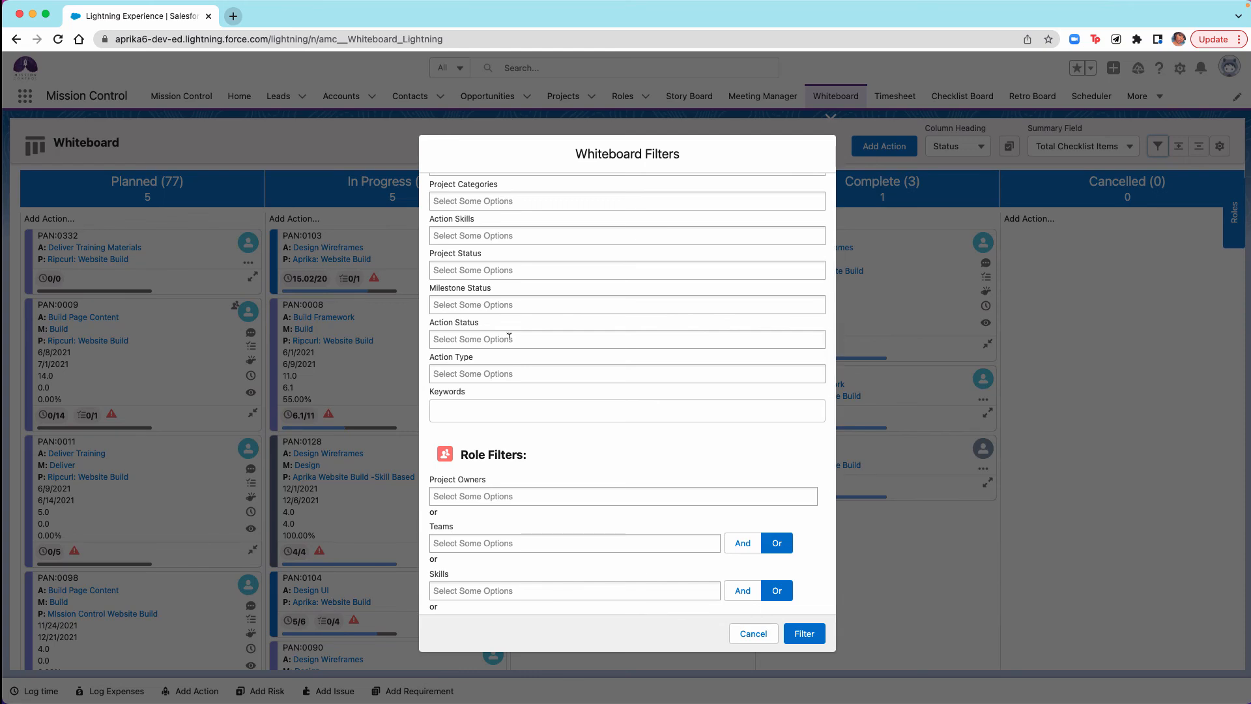
pyautogui.scroll(-2, 509, 337)
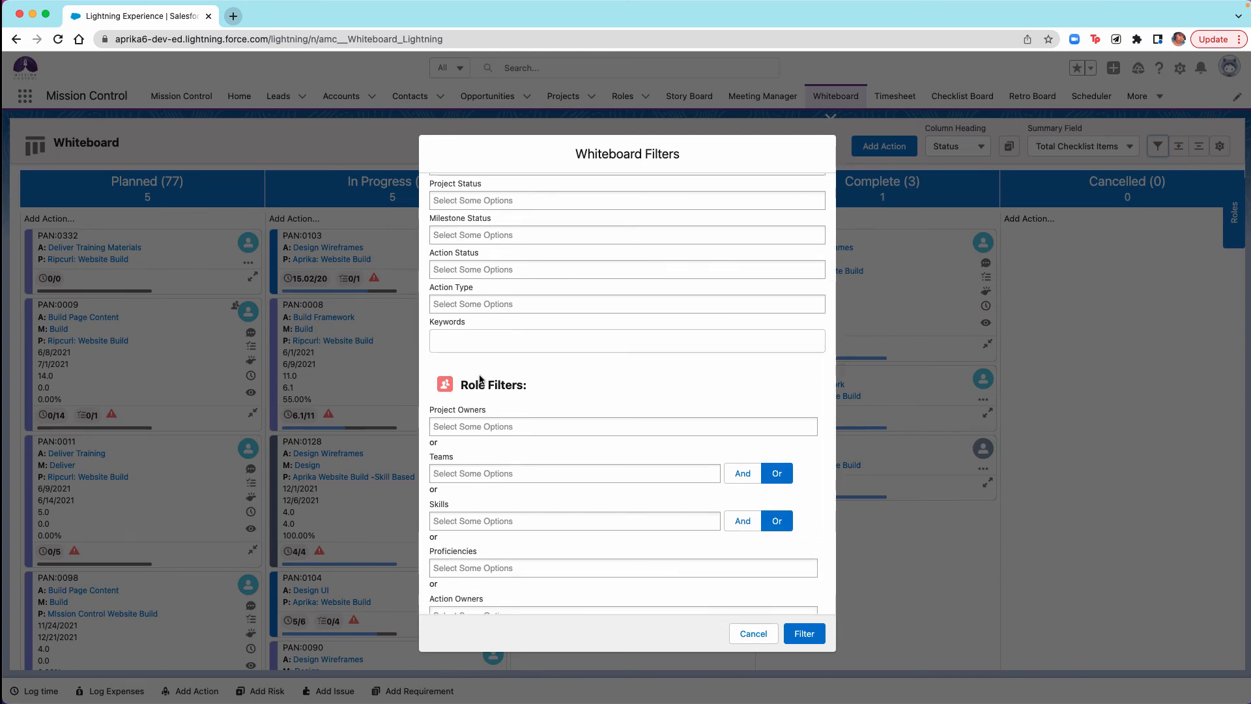
pyautogui.scroll(-2, 482, 379)
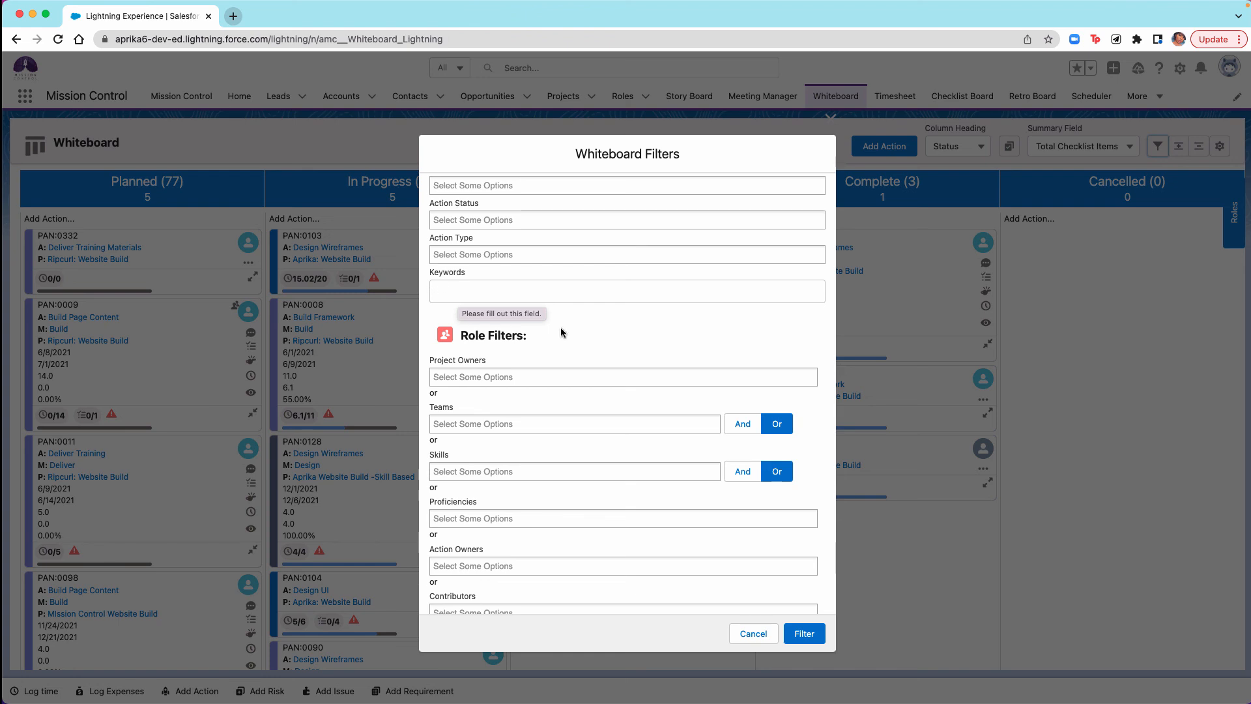
pyautogui.scroll(-3, 481, 293)
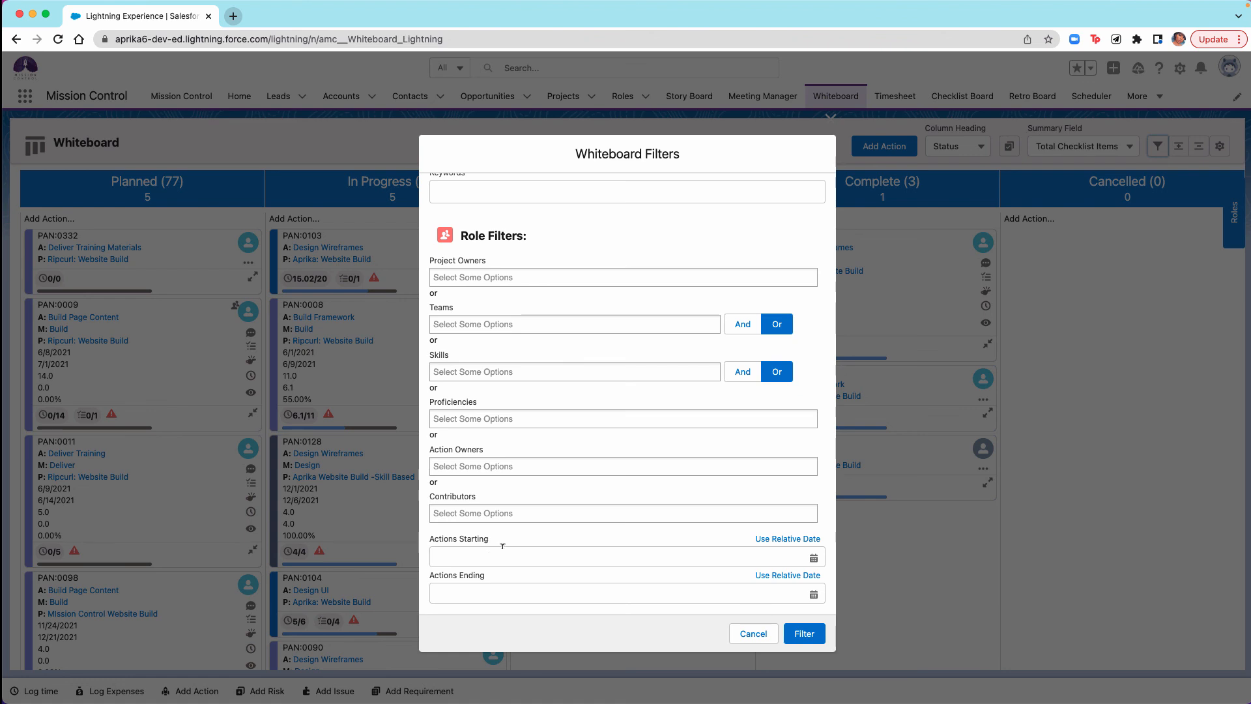
pyautogui.scroll(5, 549, 519)
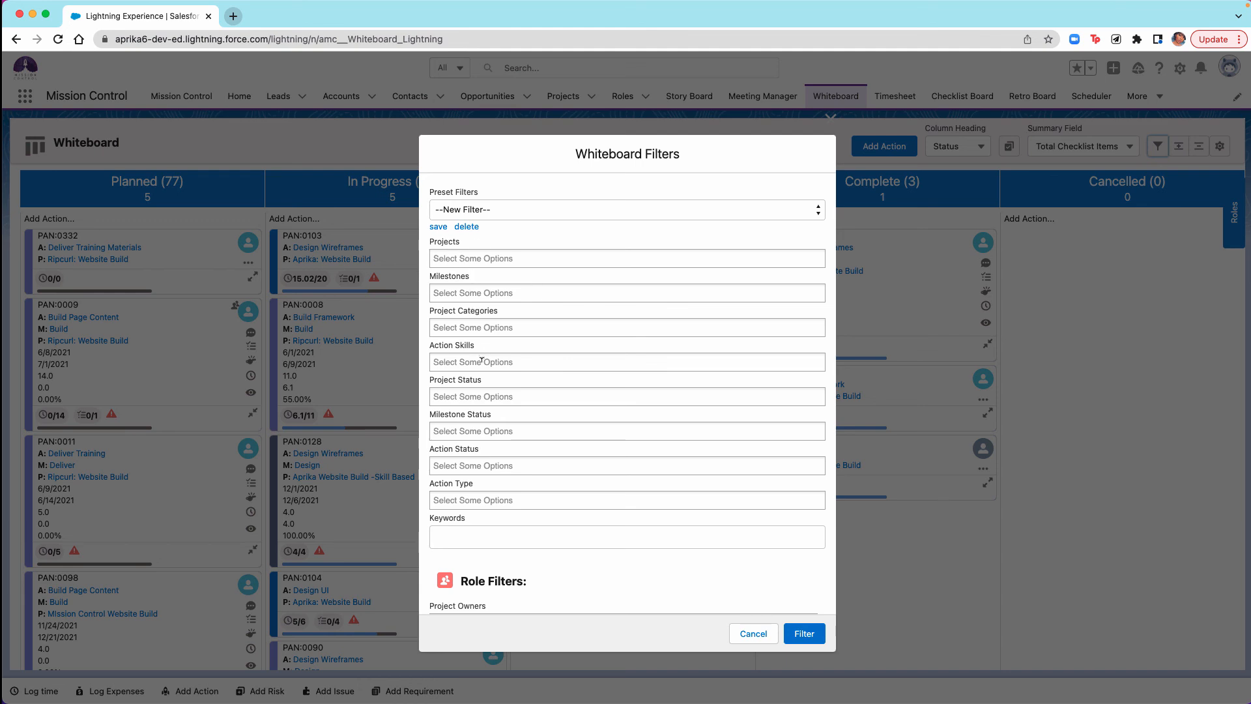
# Set the Action Status filter to In Progress and save it as a preset filter named "In Progress Actions".
pyautogui.click(481, 465)
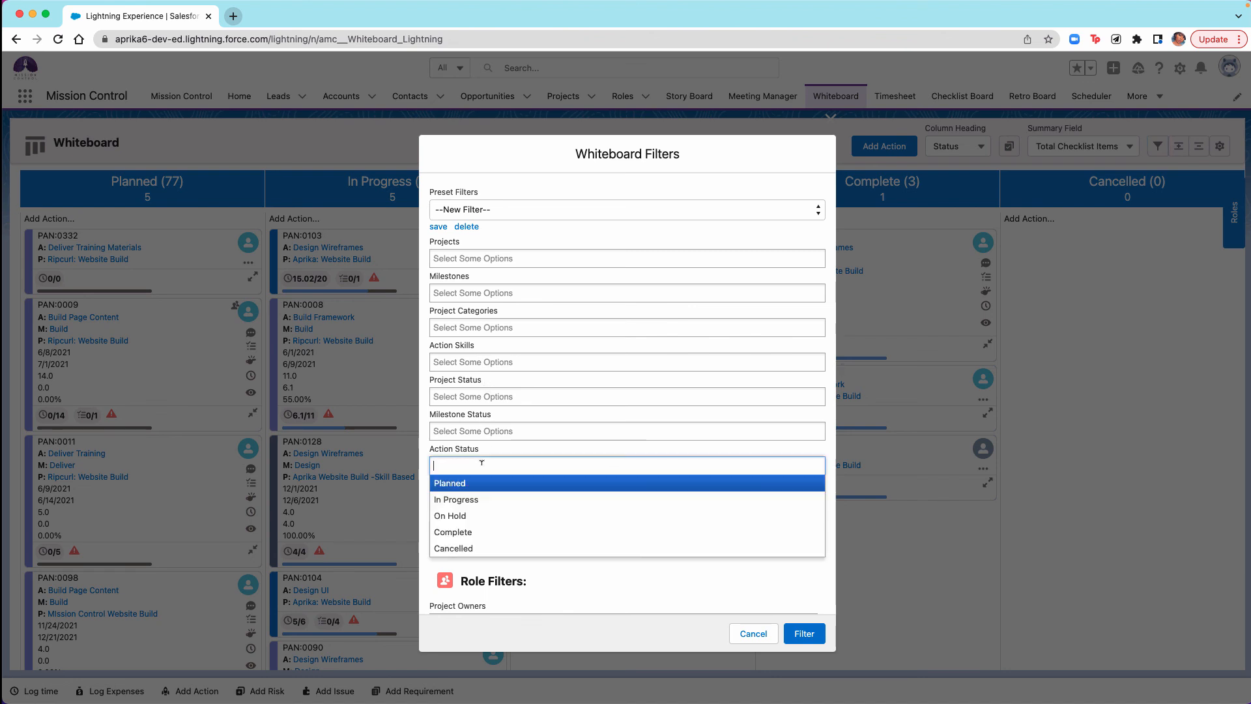
pyautogui.click(481, 499)
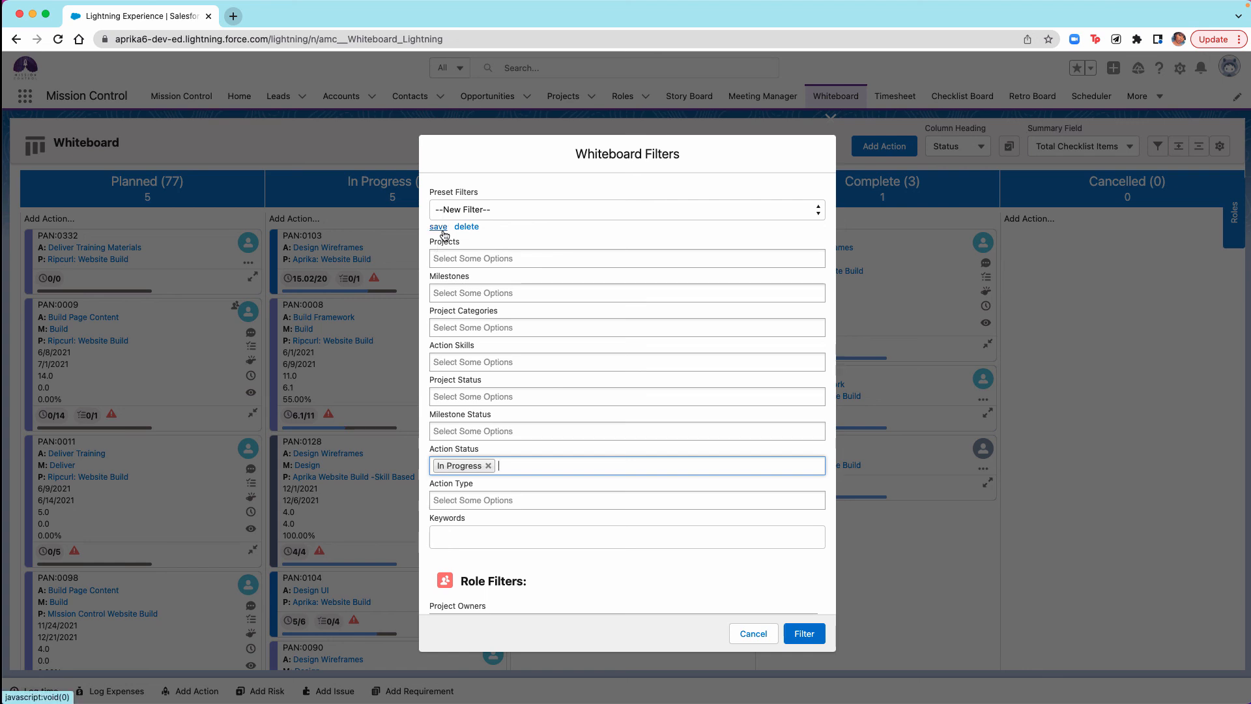
pyautogui.click(468, 217)
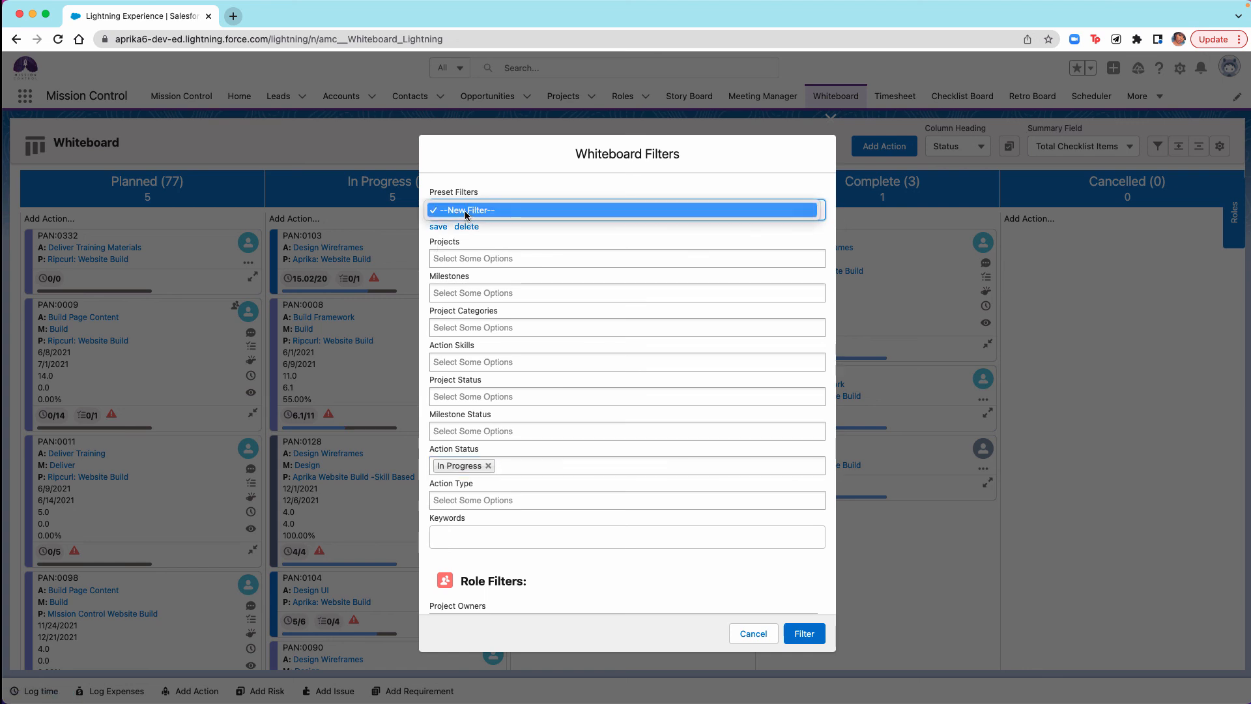
pyautogui.click(466, 213)
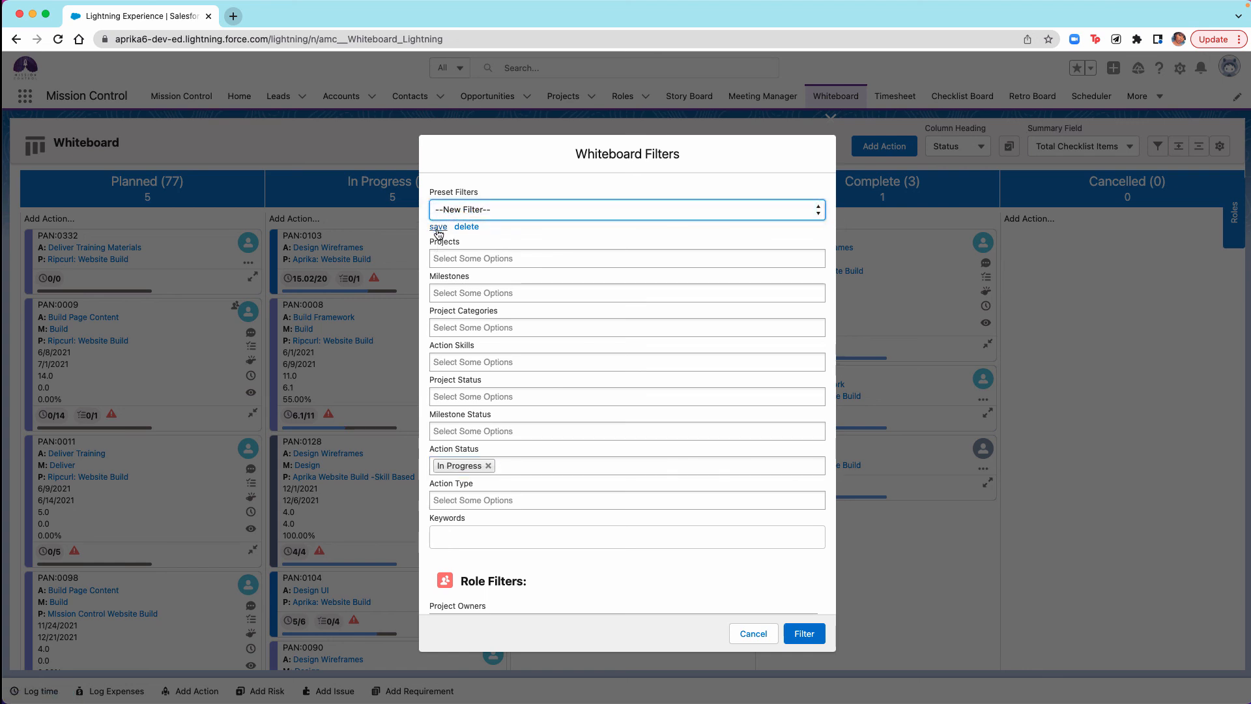
pyautogui.click(438, 228)
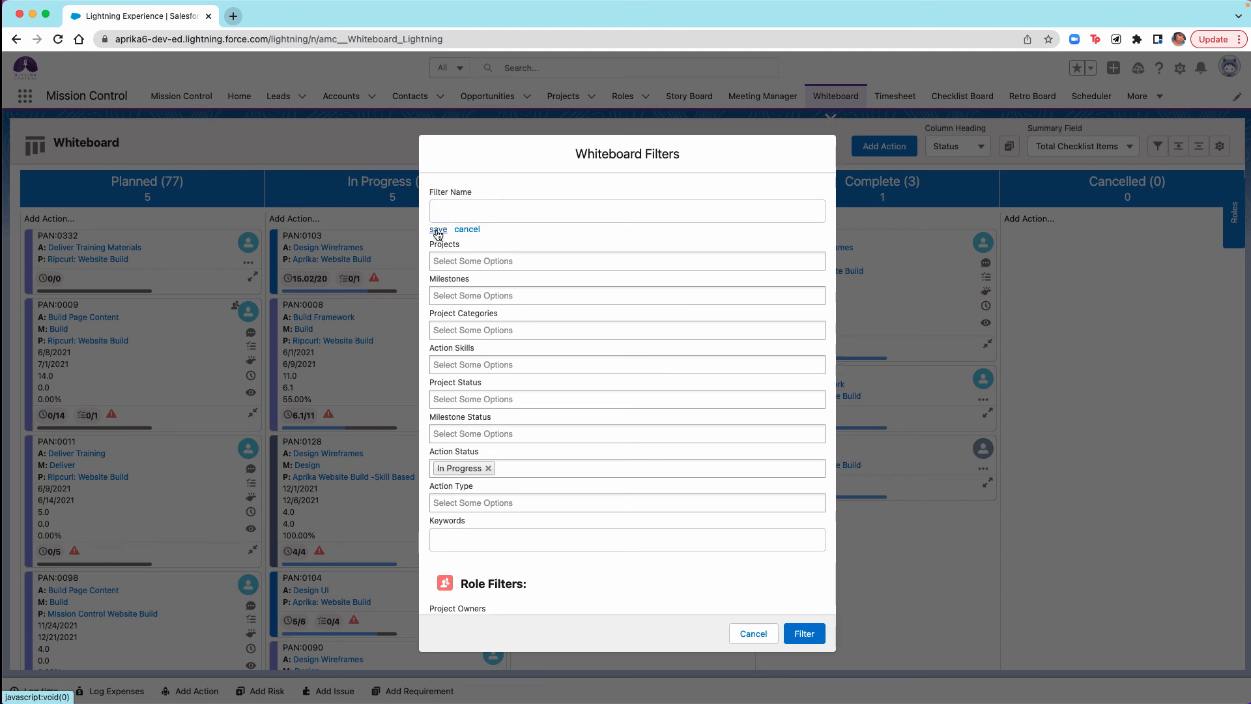
pyautogui.click(441, 209)
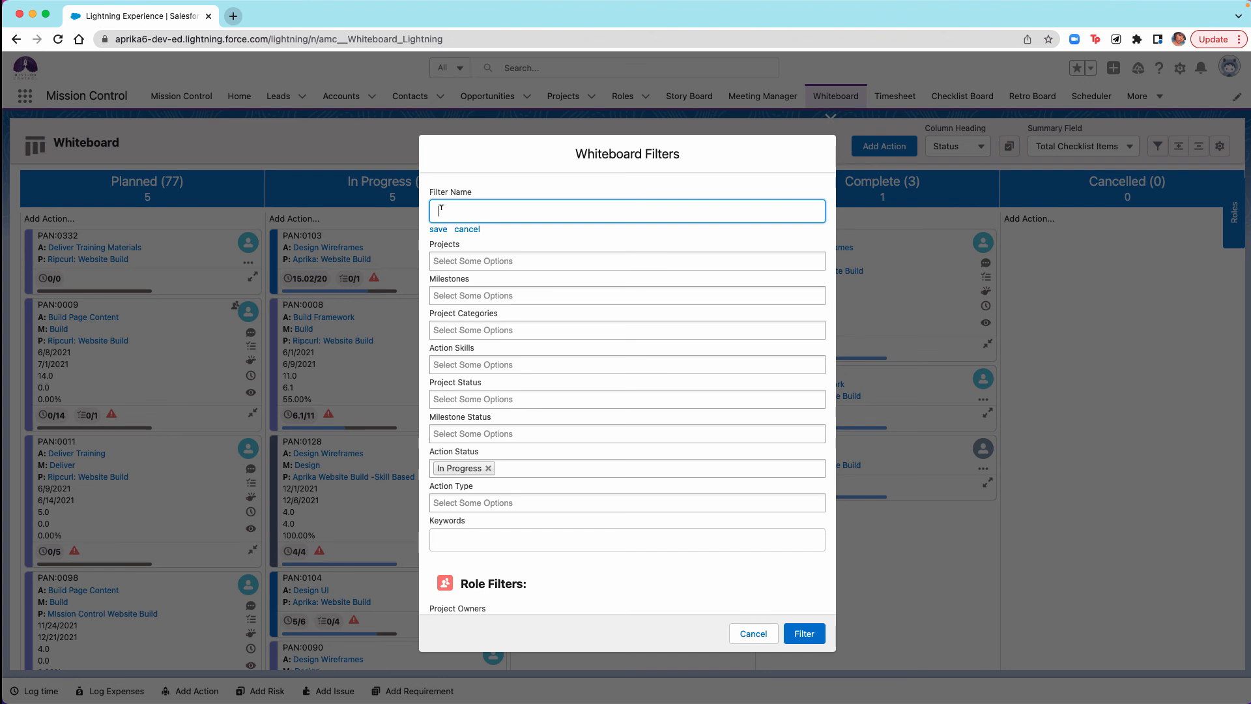
pyautogui.write('In Progress Actions')
pyautogui.click(440, 230)
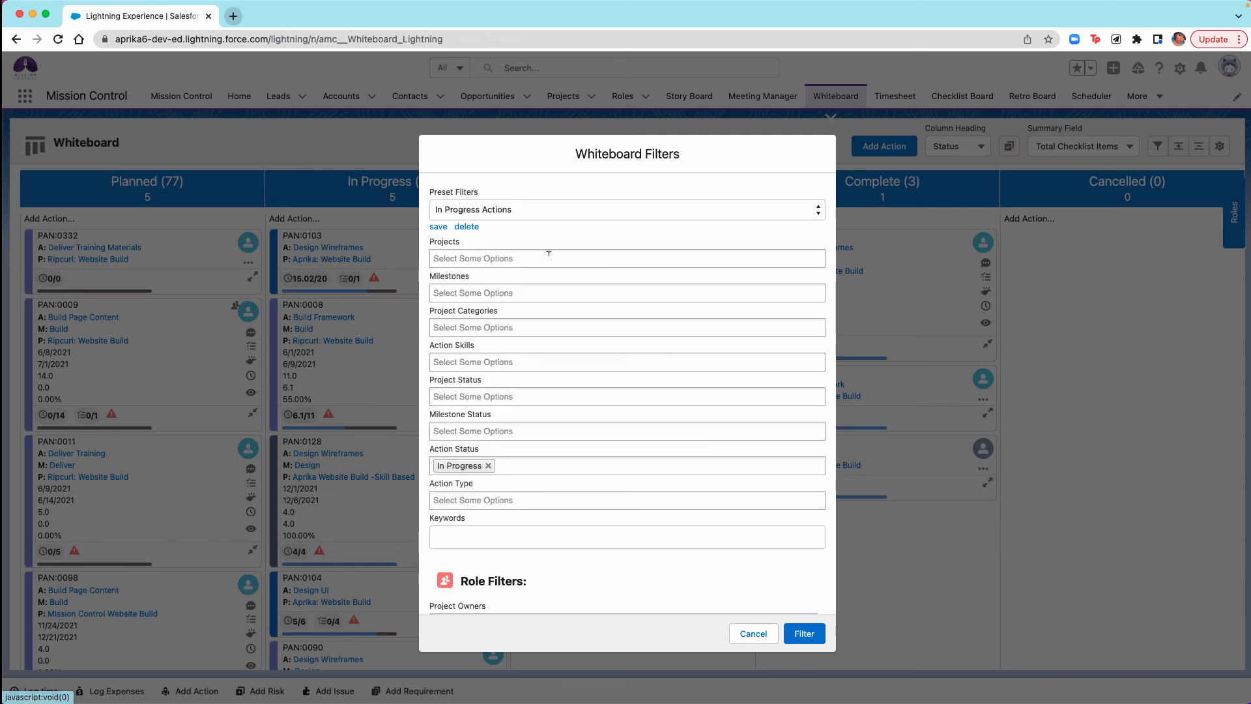
# Check the preset filter list and delete the In Progress Actions preset.
pyautogui.click(535, 210)
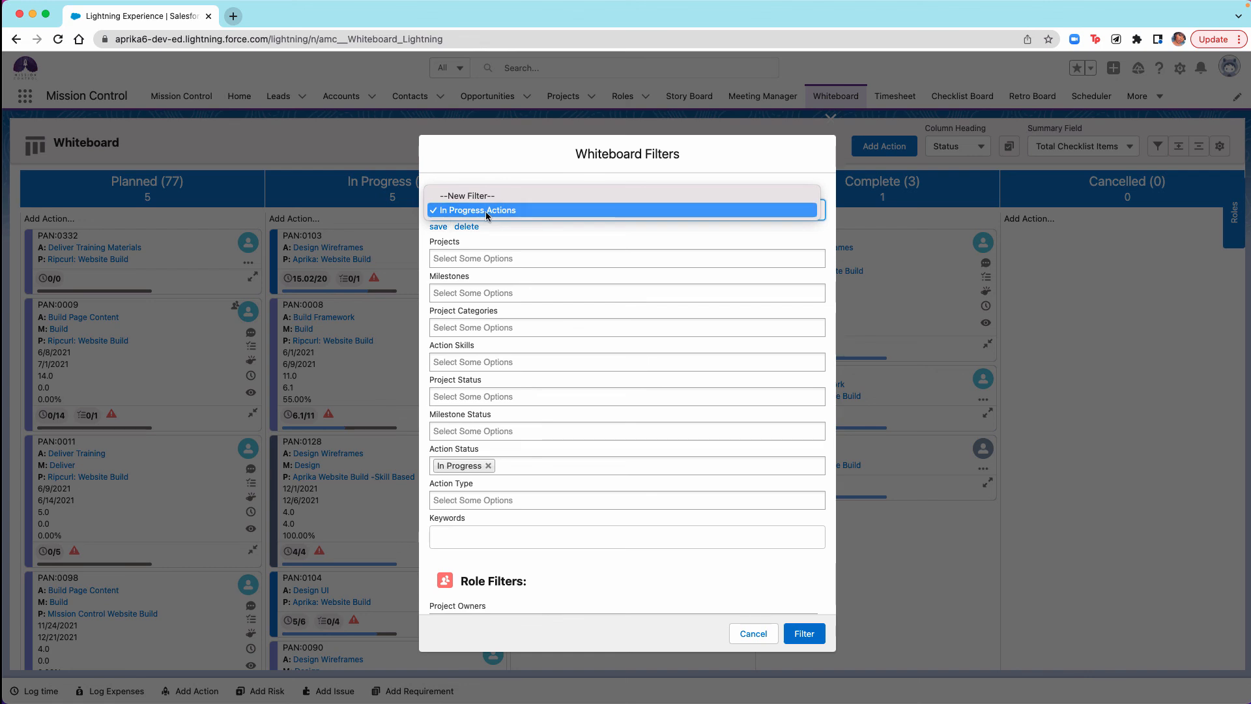
pyautogui.click(559, 245)
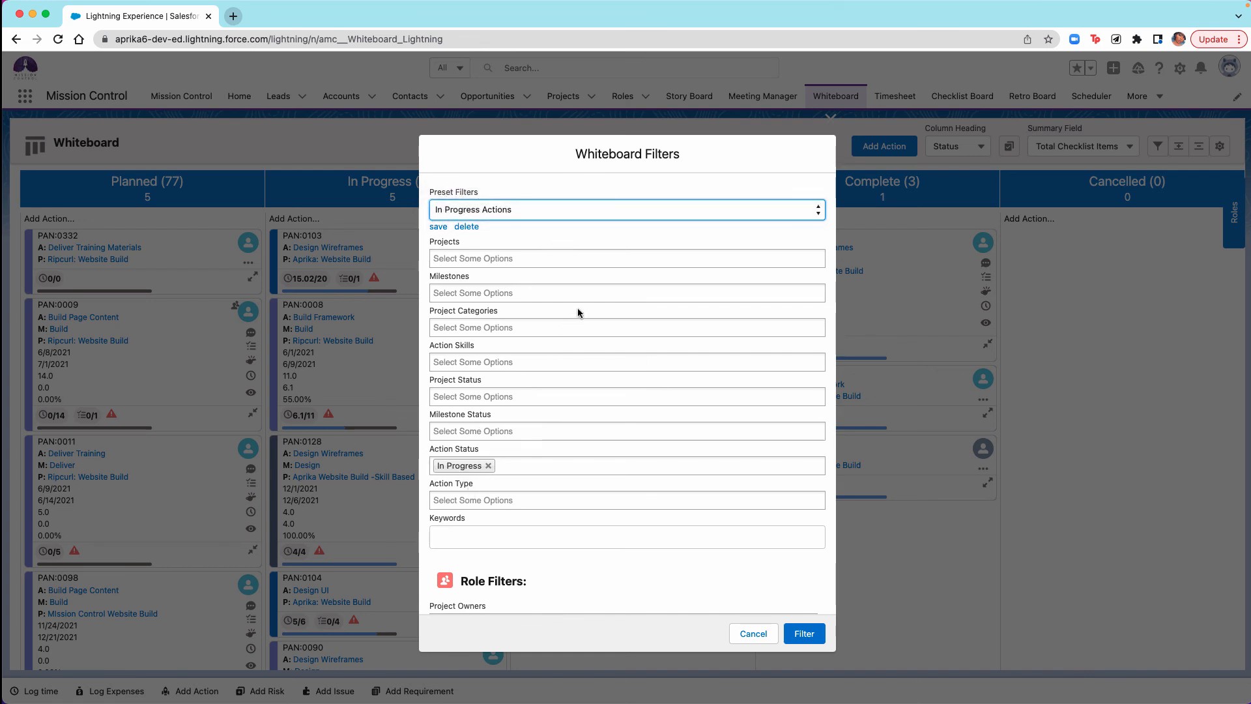
pyautogui.click(583, 213)
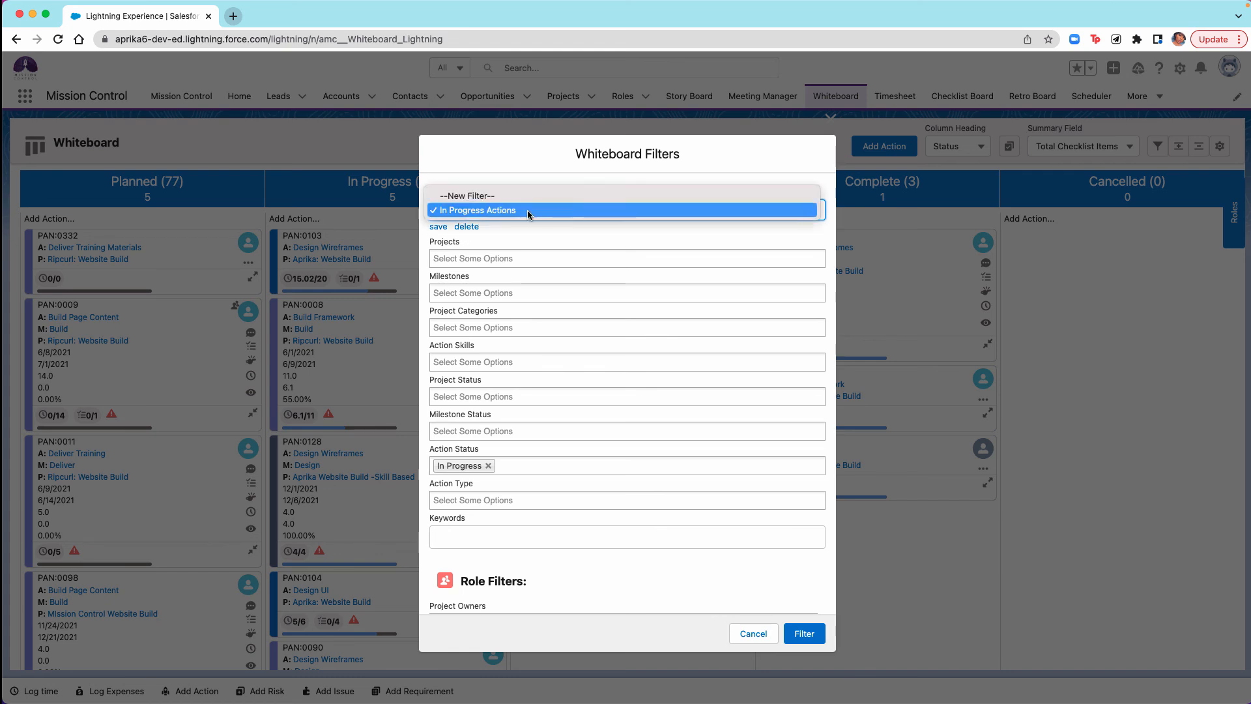
pyautogui.click(482, 212)
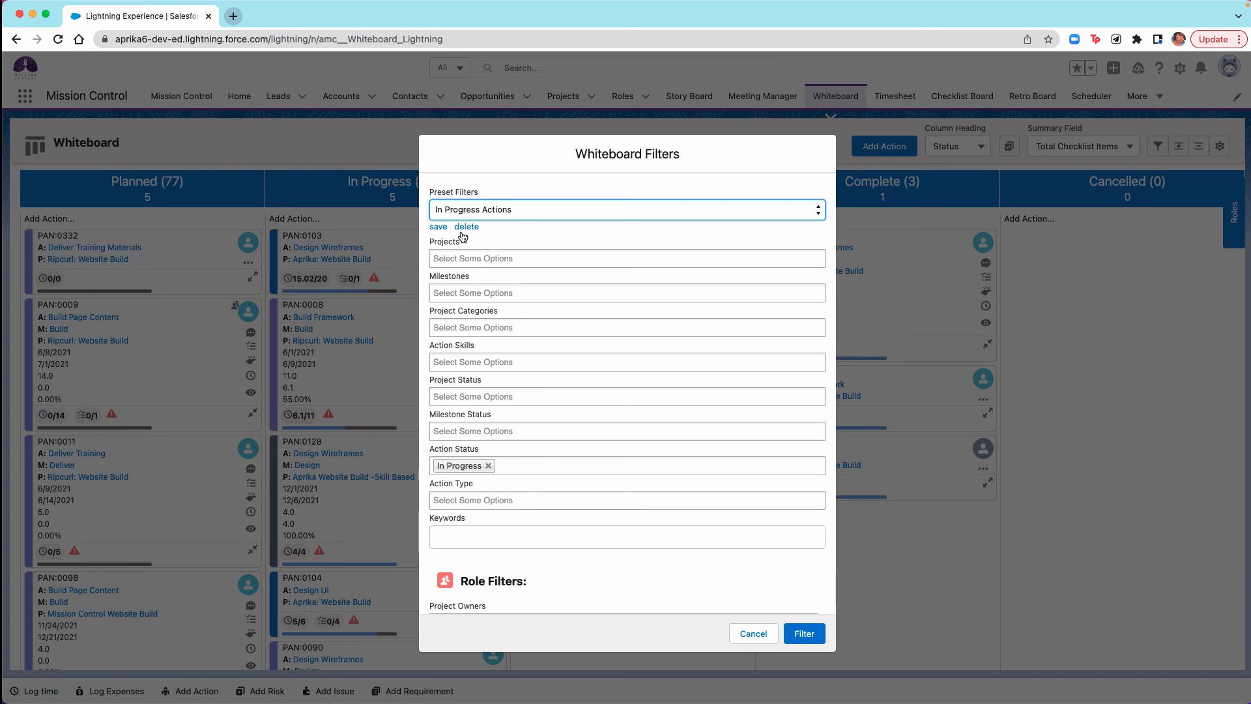
pyautogui.click(462, 229)
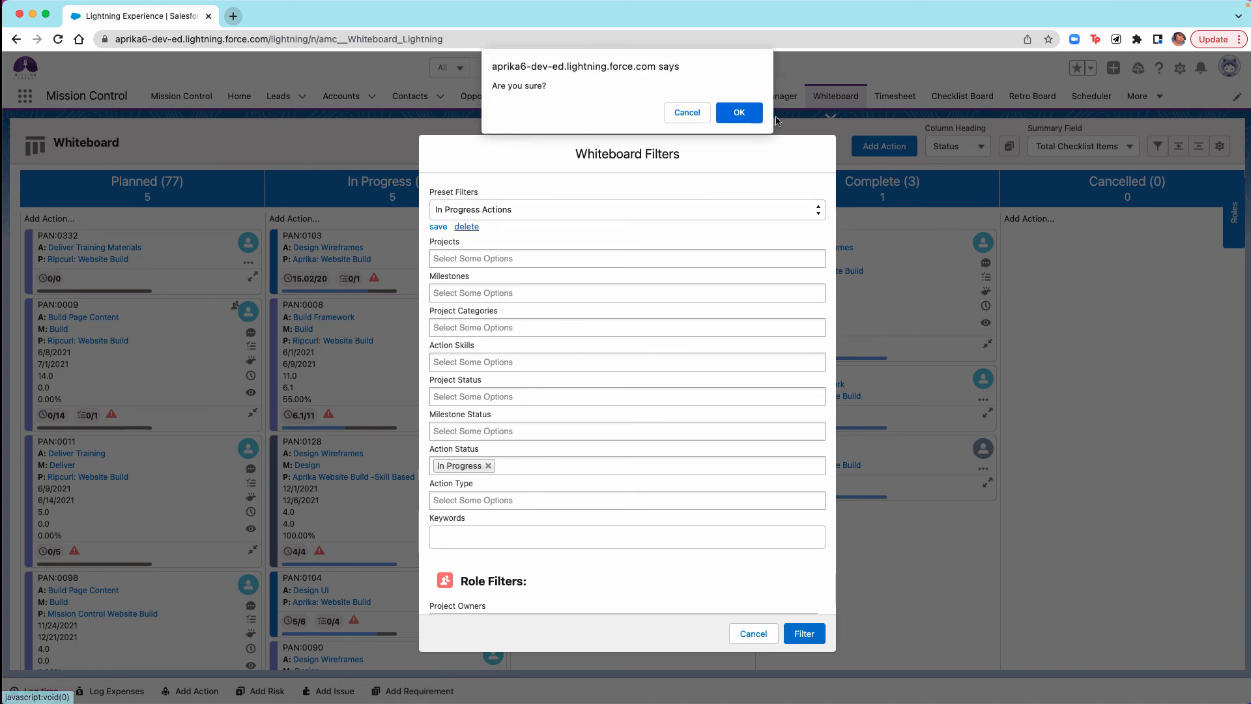
pyautogui.click(735, 111)
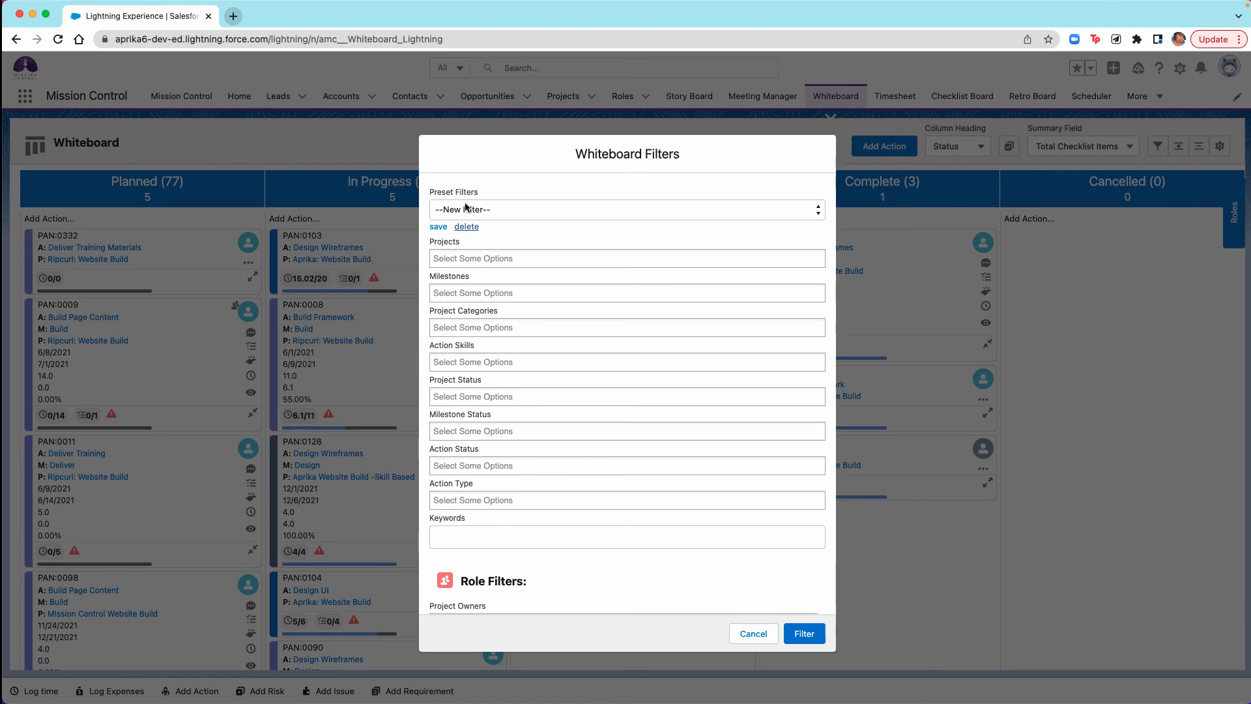
pyautogui.click(509, 217)
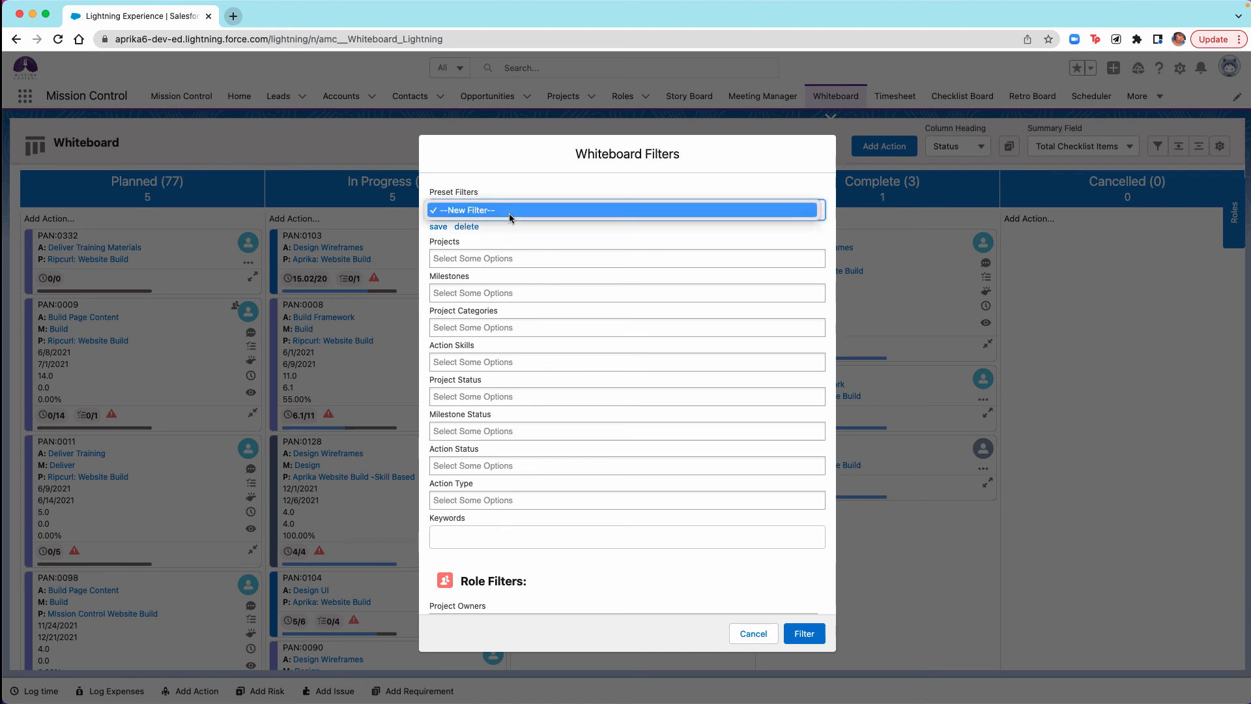
pyautogui.click(486, 215)
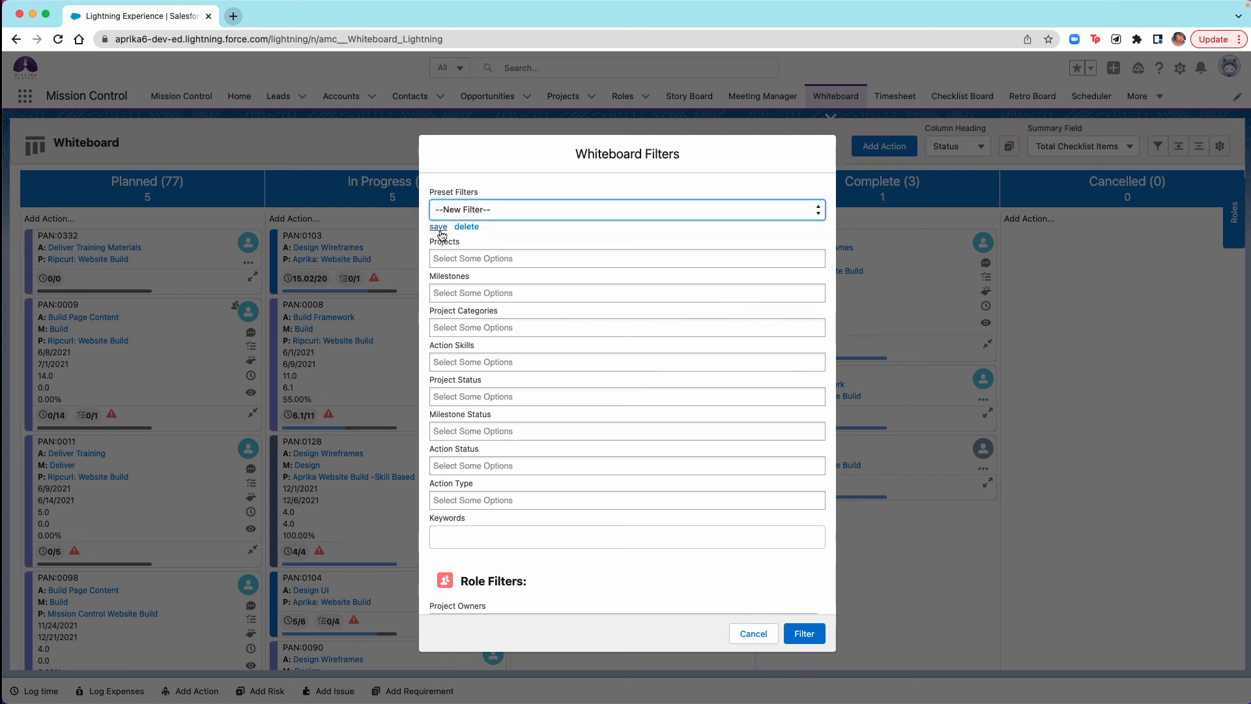